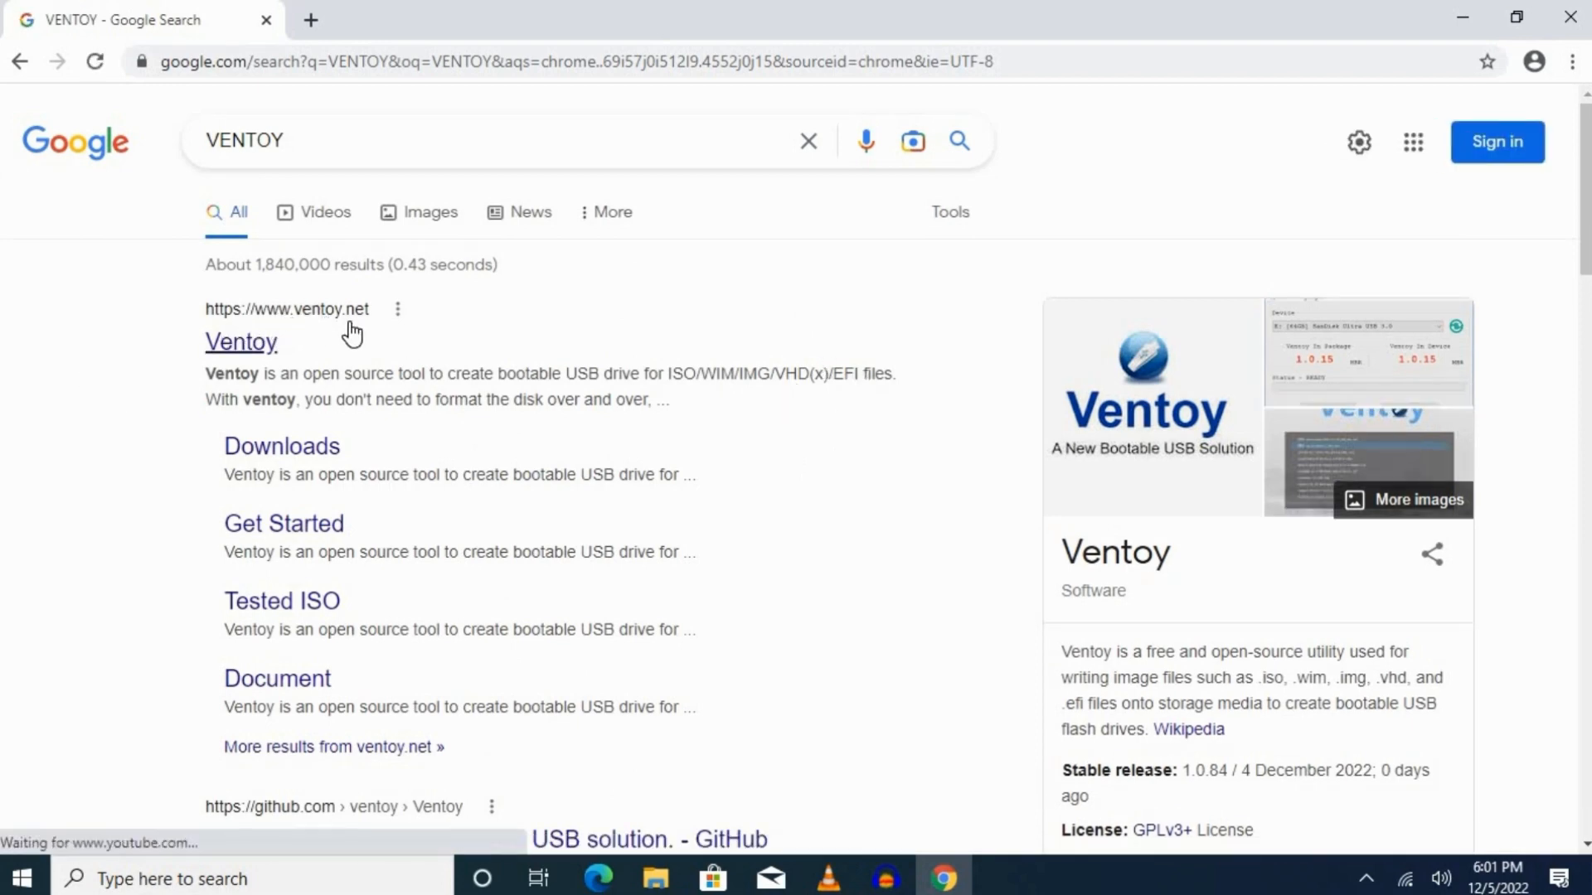
- Open the Ventoy website's downloads and download ventoy-1.0.84-windows.zip from its GitHub releases page
{"action": "left_click", "coordinate": [250, 341]}
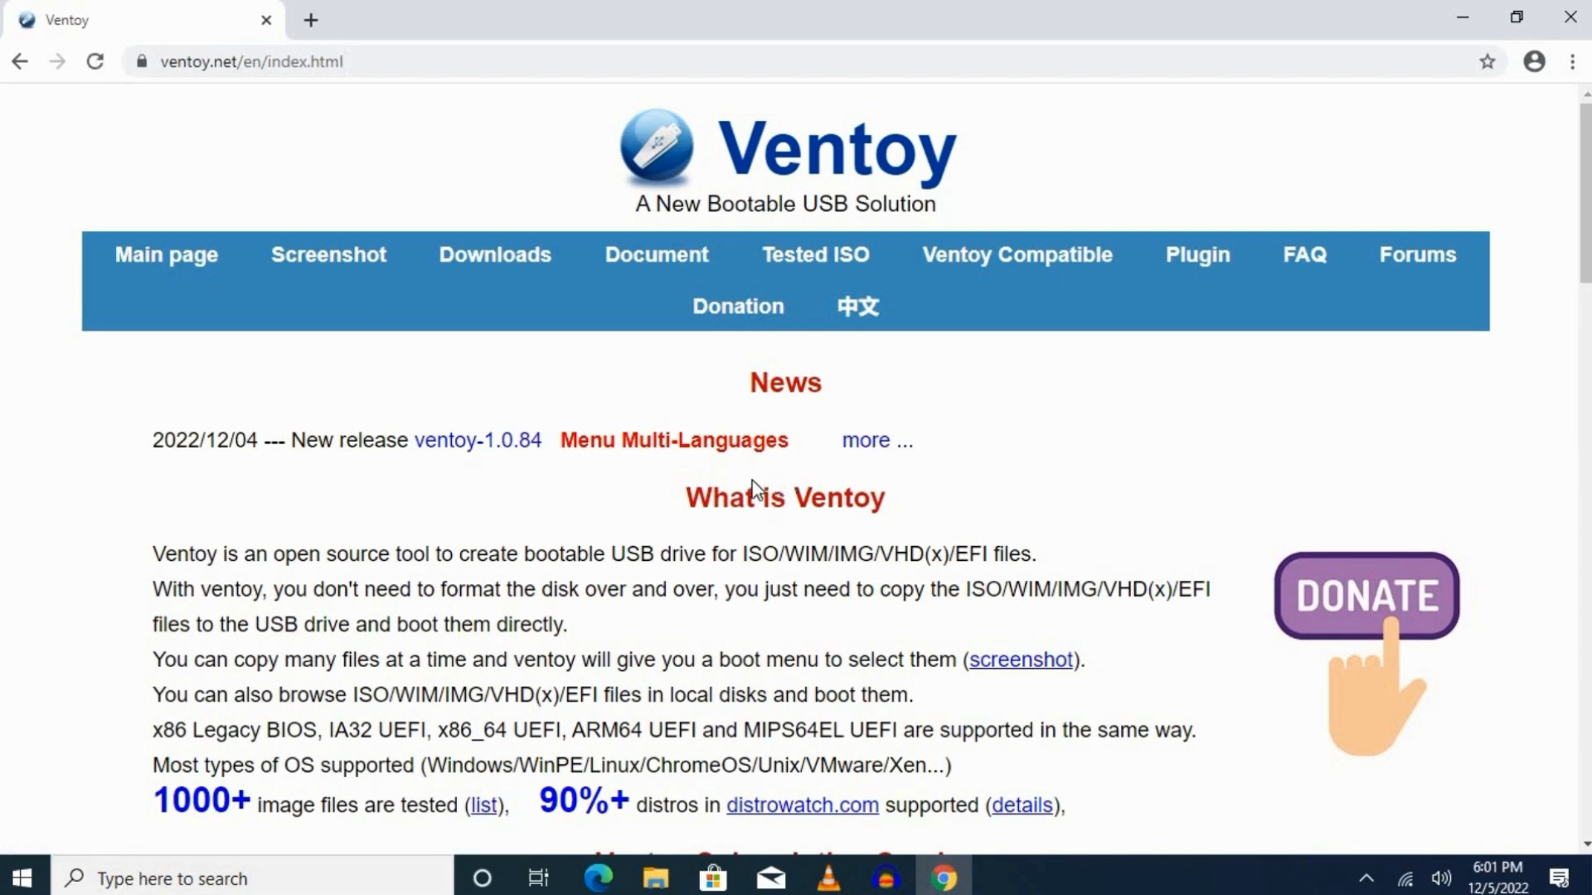
{"action": "left_click", "coordinate": [490, 265]}
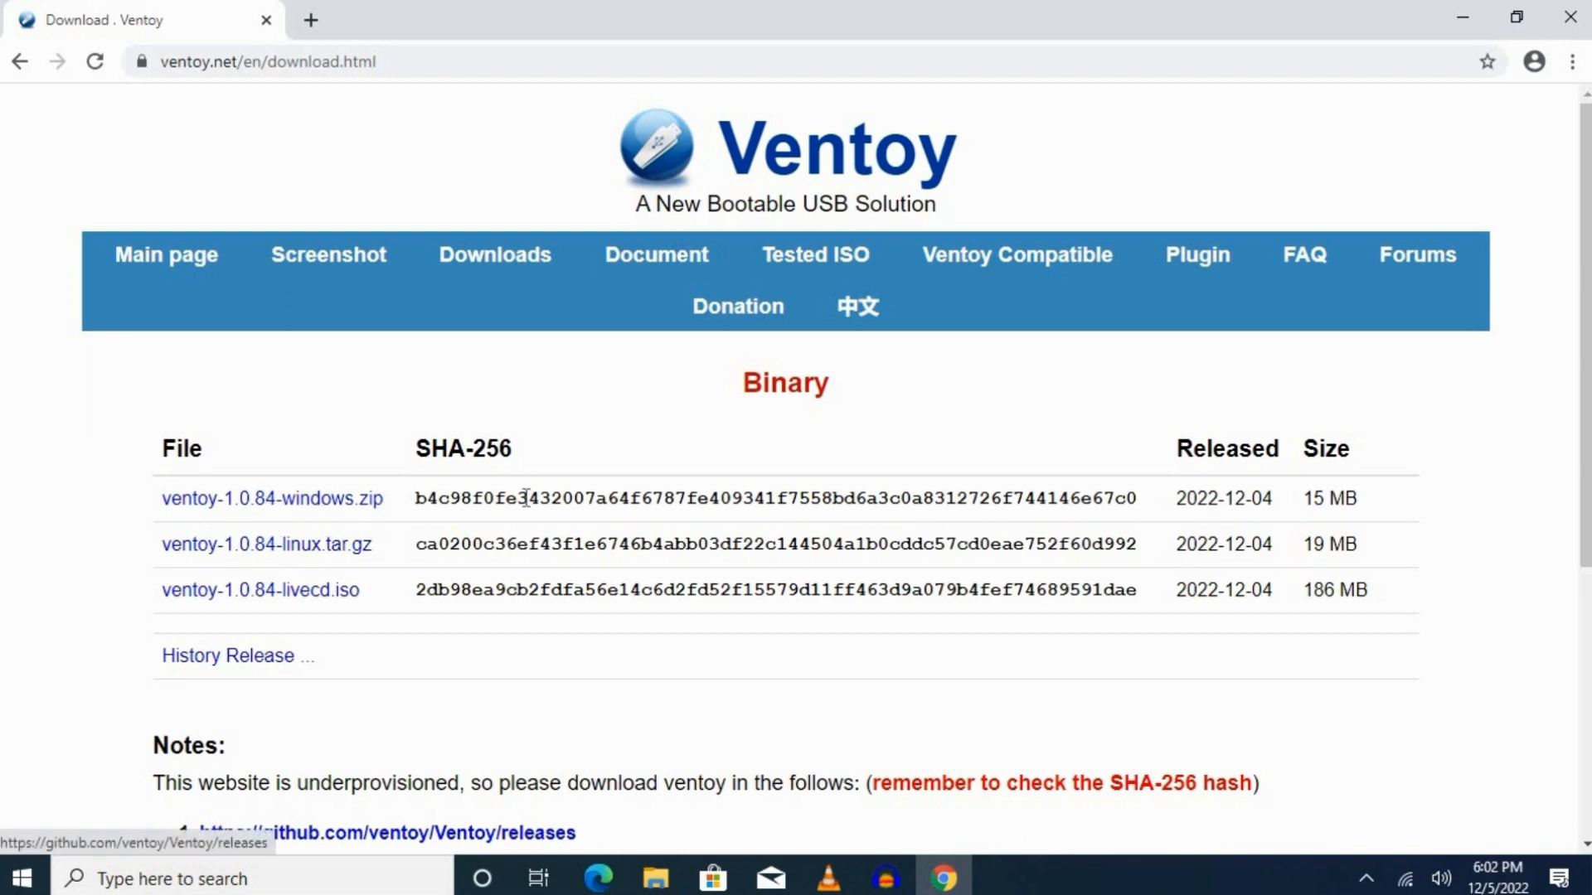
{"action": "left_click", "coordinate": [292, 507]}
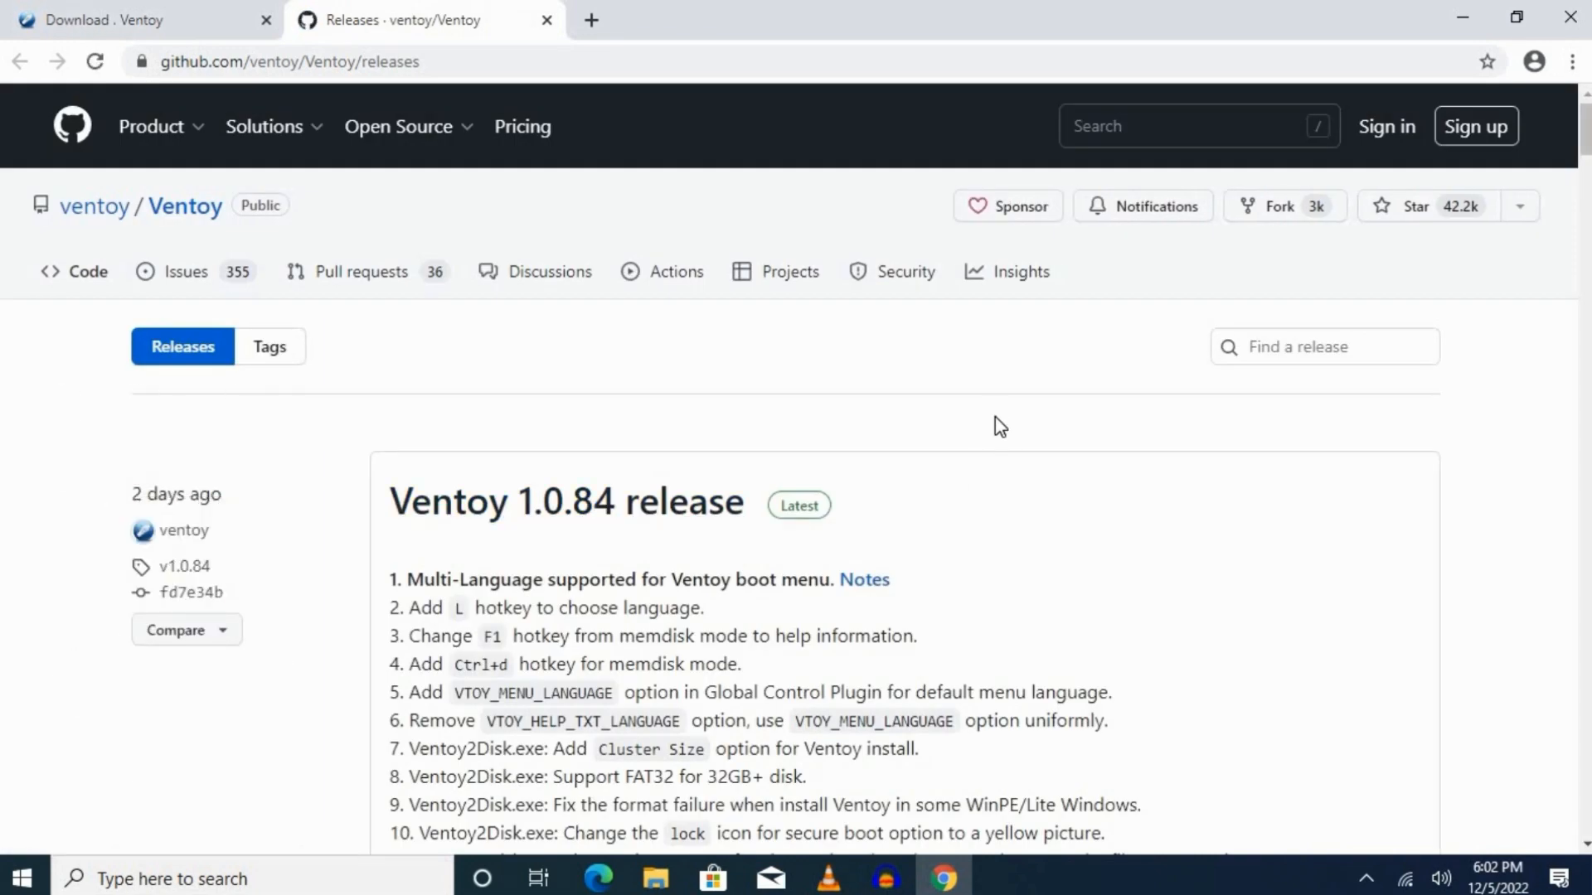
{"action": "scroll", "coordinate": [1000, 427], "scroll_direction": "down", "scroll_amount": 10}
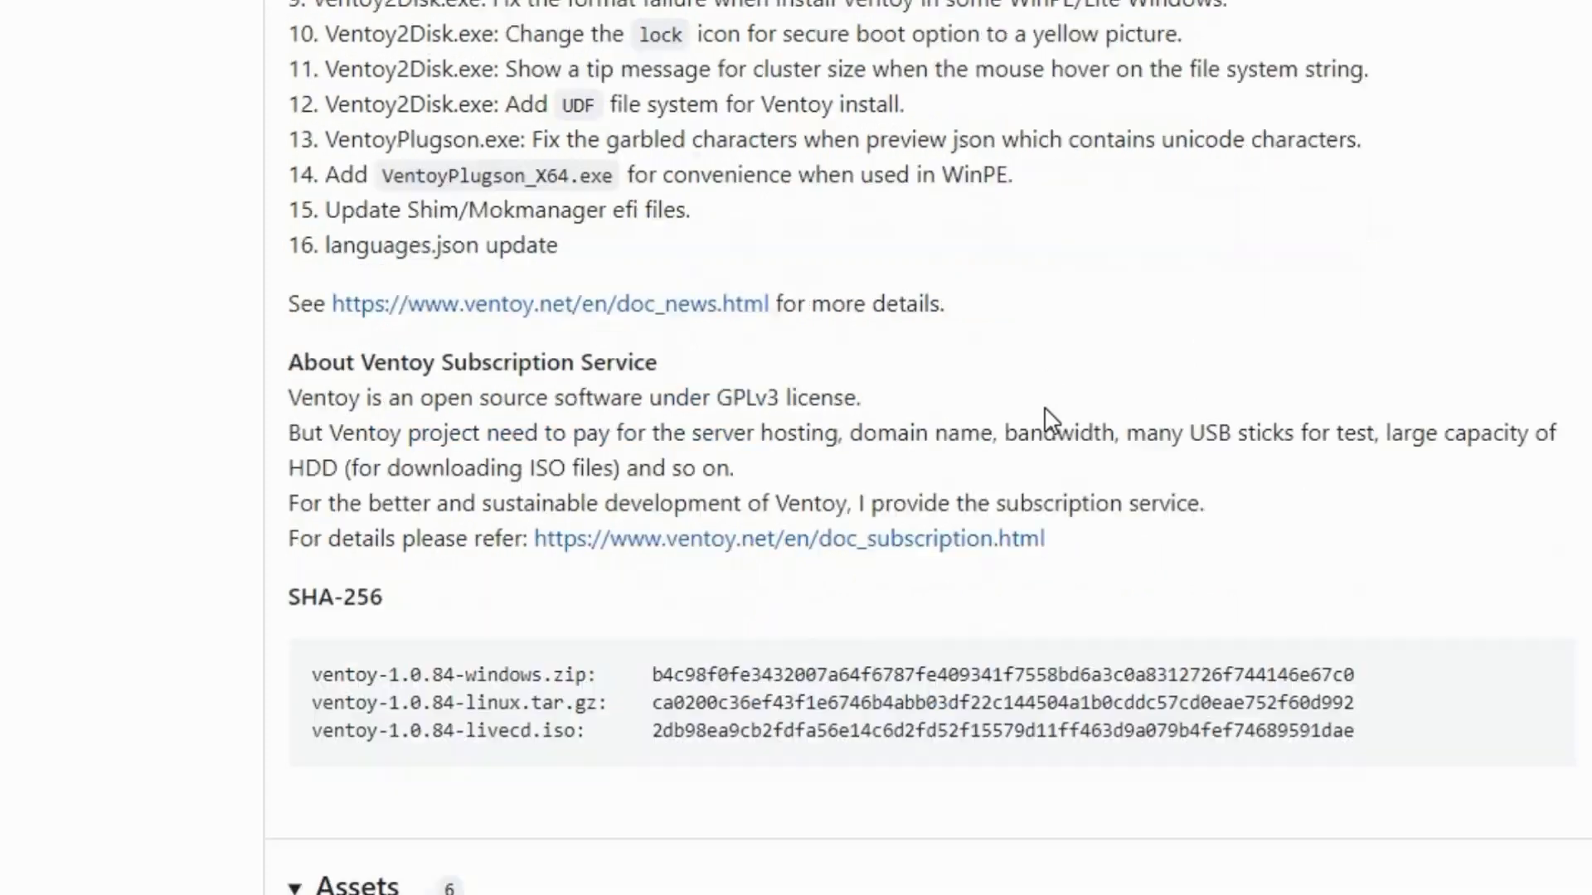
{"action": "scroll", "coordinate": [1049, 419], "scroll_direction": "down", "scroll_amount": 3}
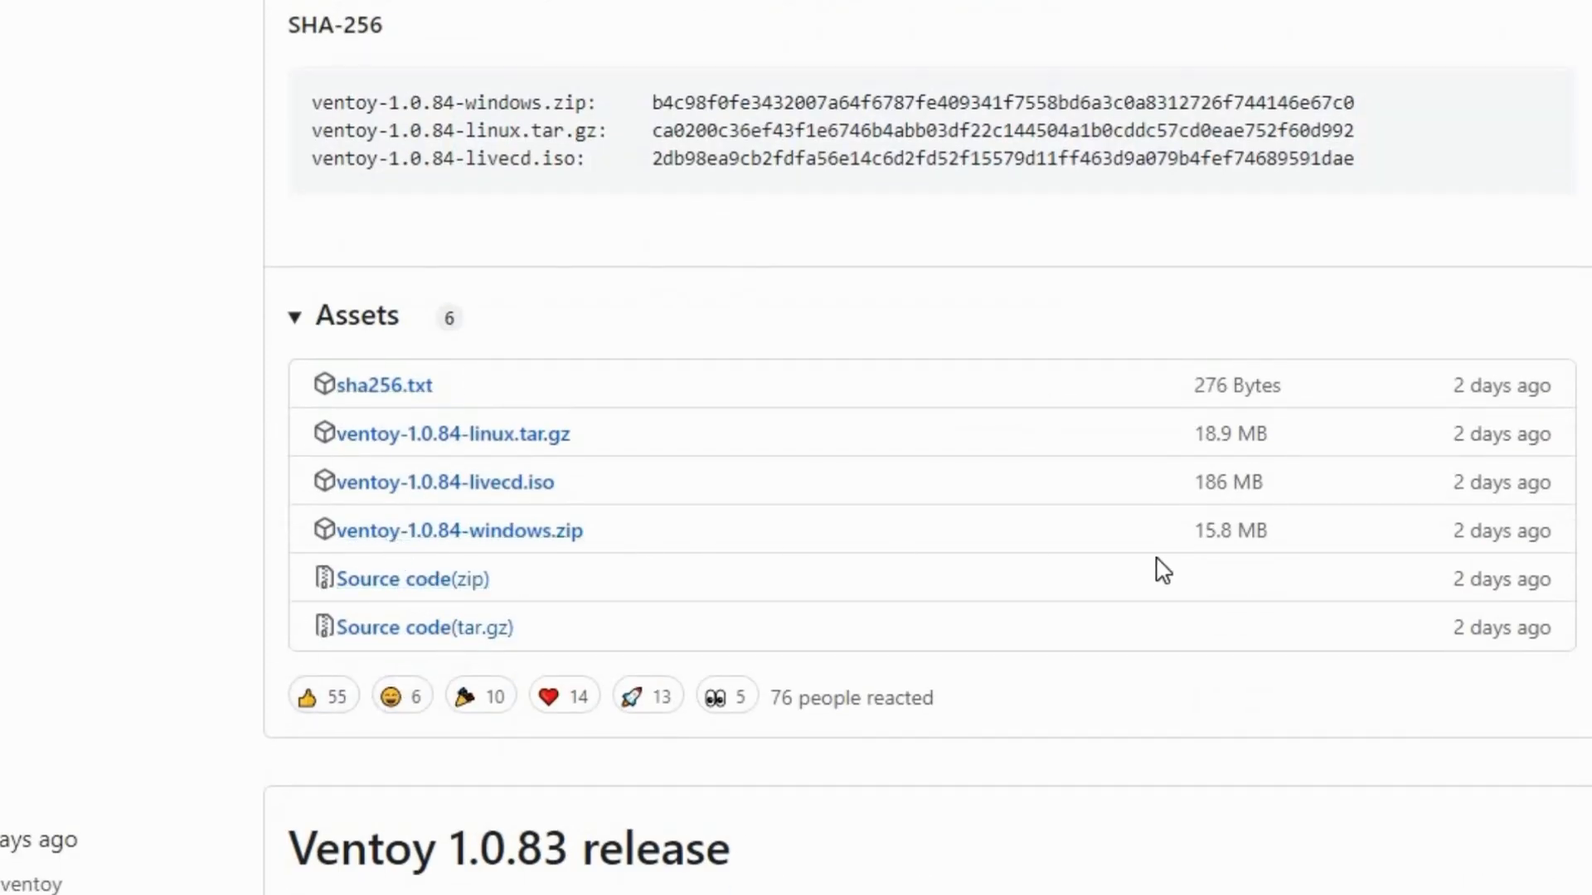
{"action": "left_click", "coordinate": [422, 532]}
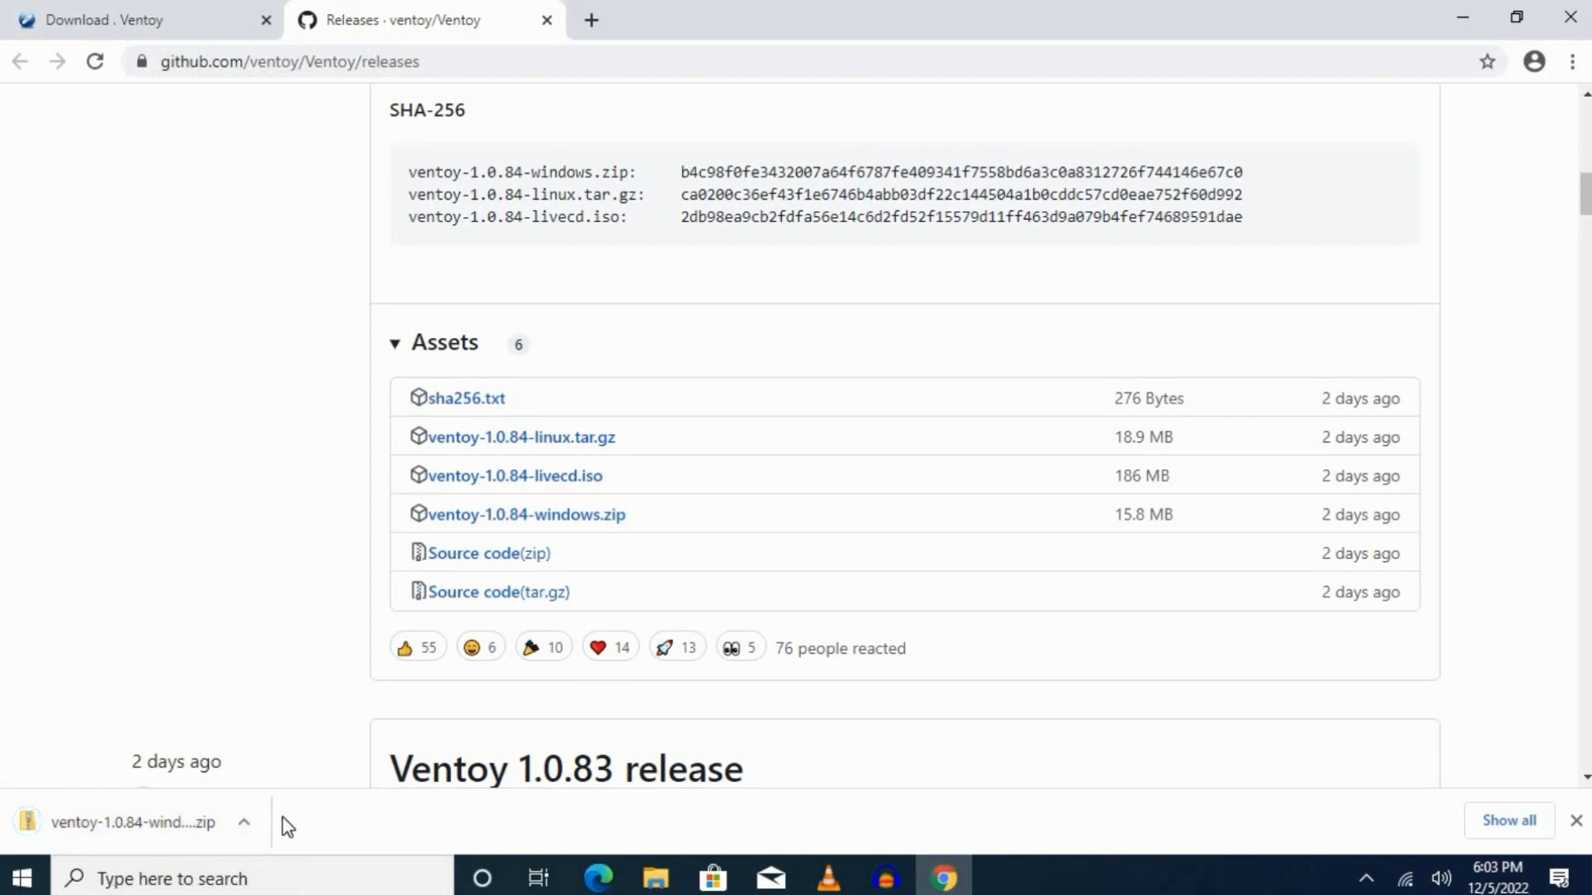
- Show the downloaded Ventoy zip in its folder and refresh the file list
{"action": "left_click", "coordinate": [243, 822]}
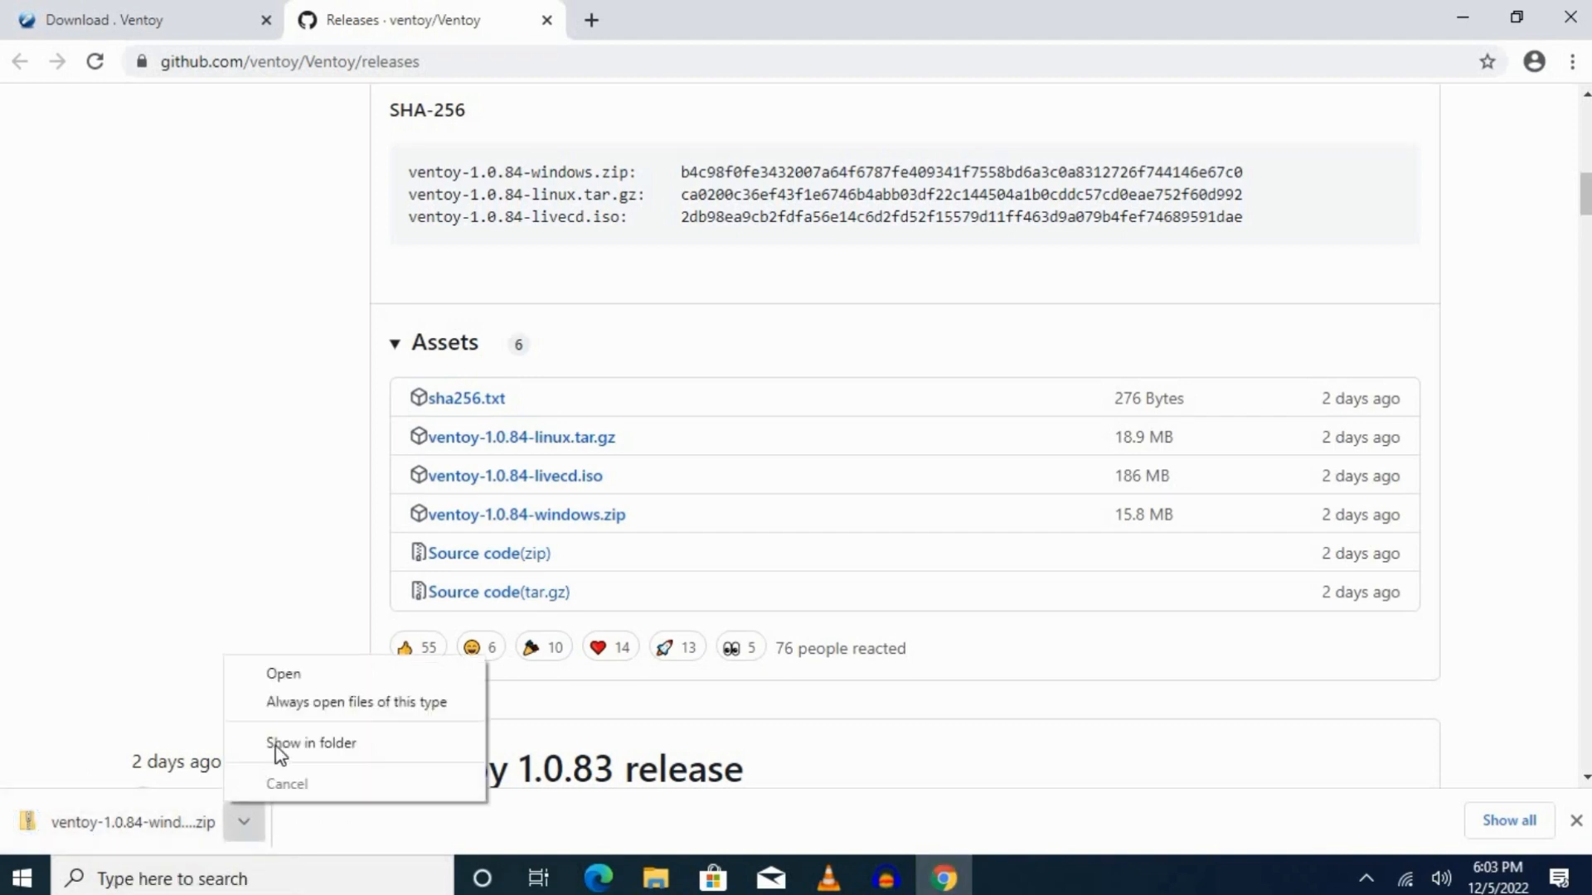
{"action": "left_click", "coordinate": [300, 744]}
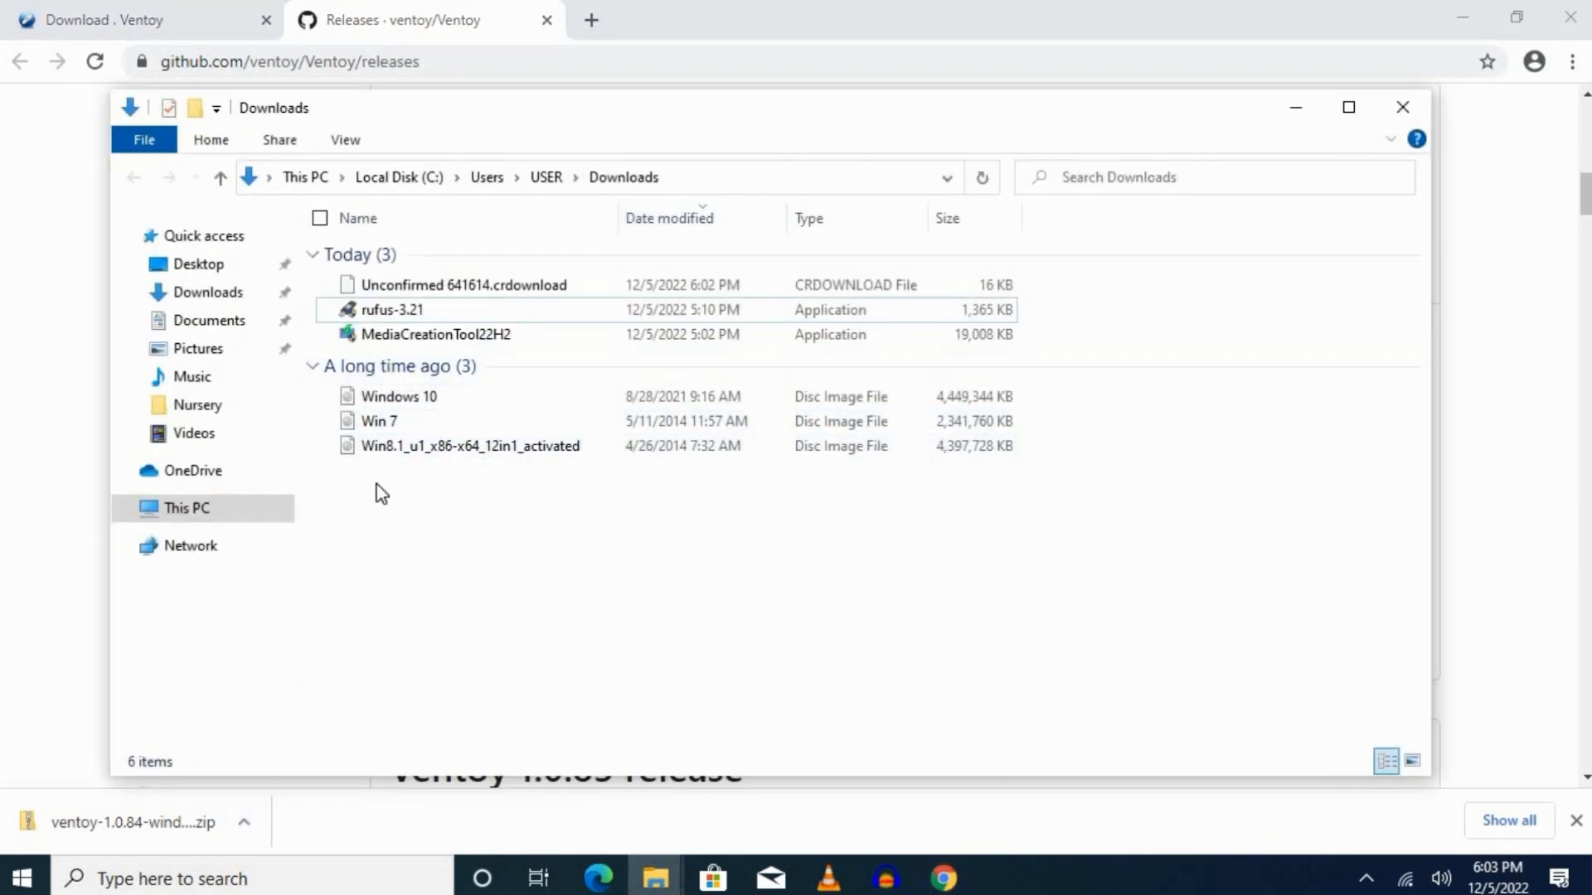
{"action": "right_click", "coordinate": [435, 511]}
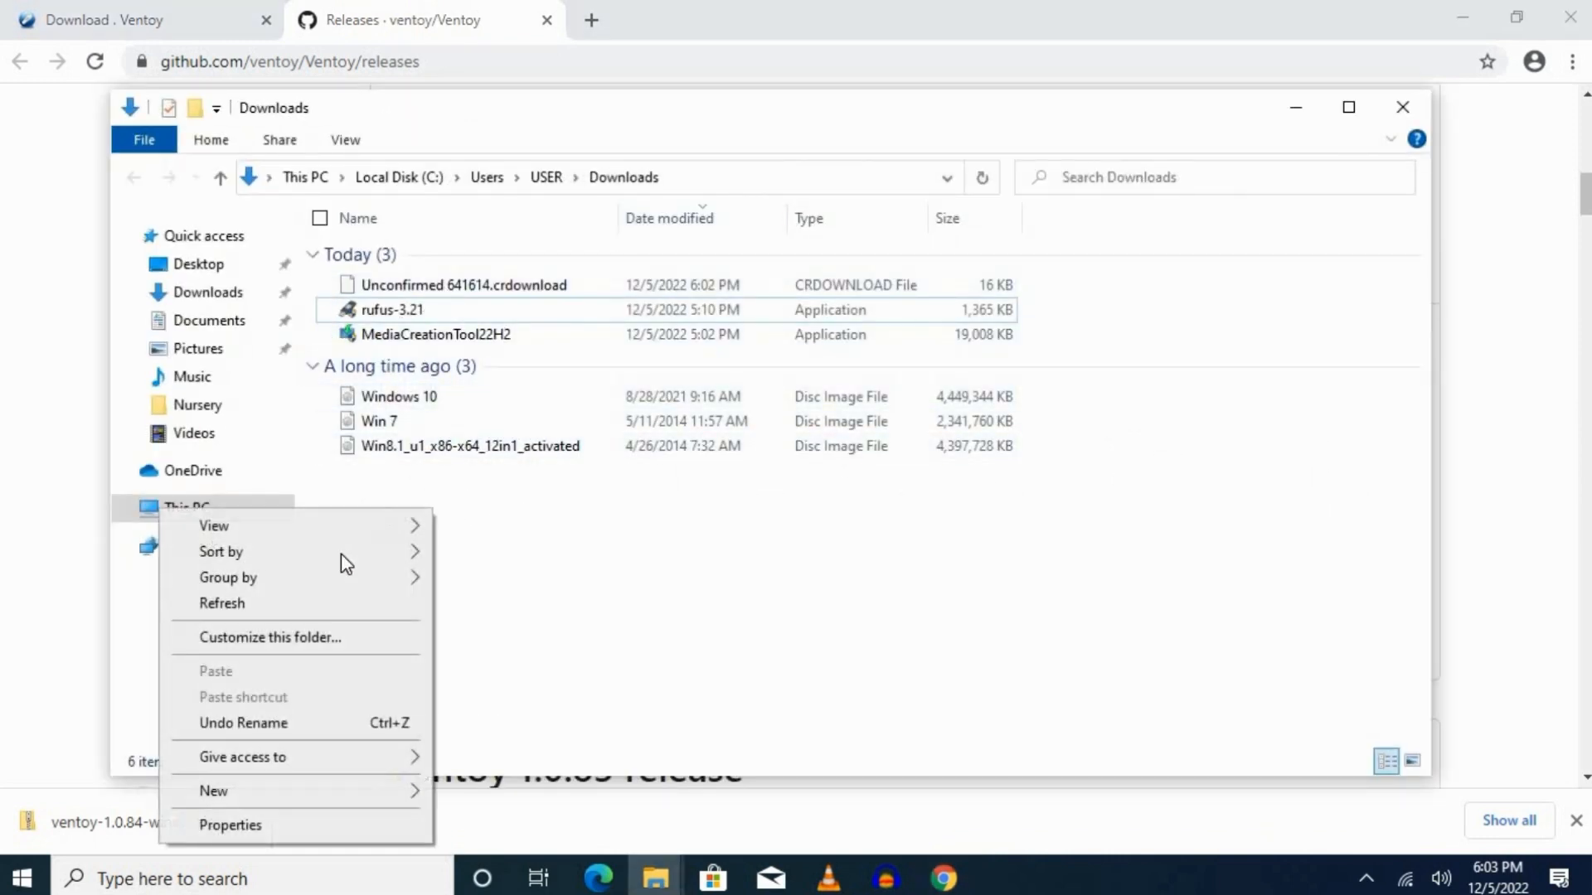
{"action": "left_click", "coordinate": [241, 604]}
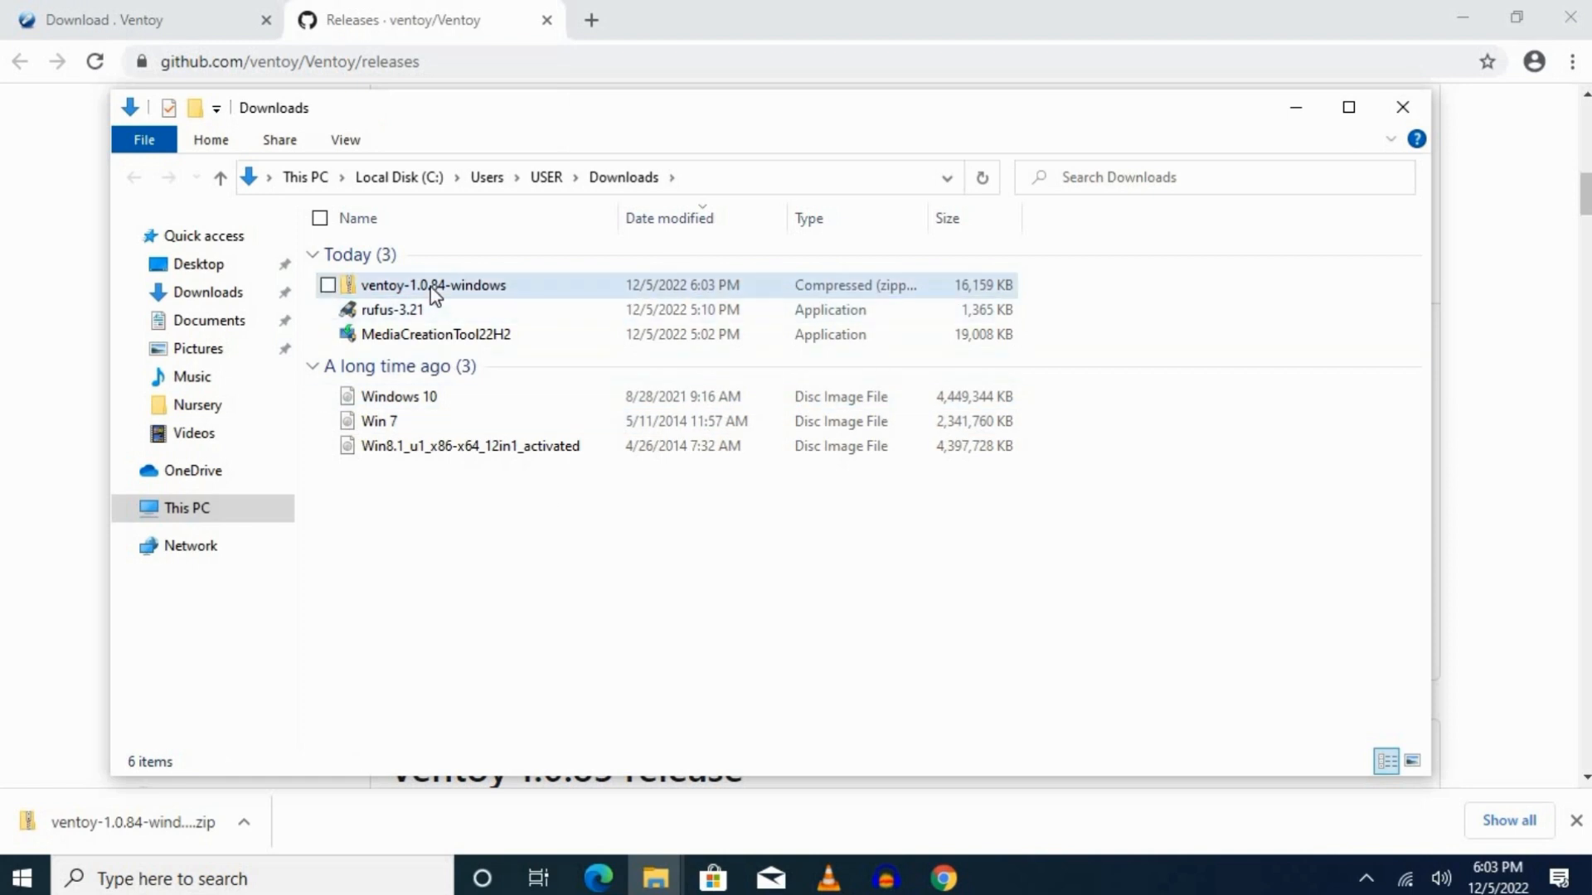
- Extract the ventoy-1.0.84-windows archive into its own folder within Downloads and close the window showing the extracted files
{"action": "left_click", "coordinate": [489, 289]}
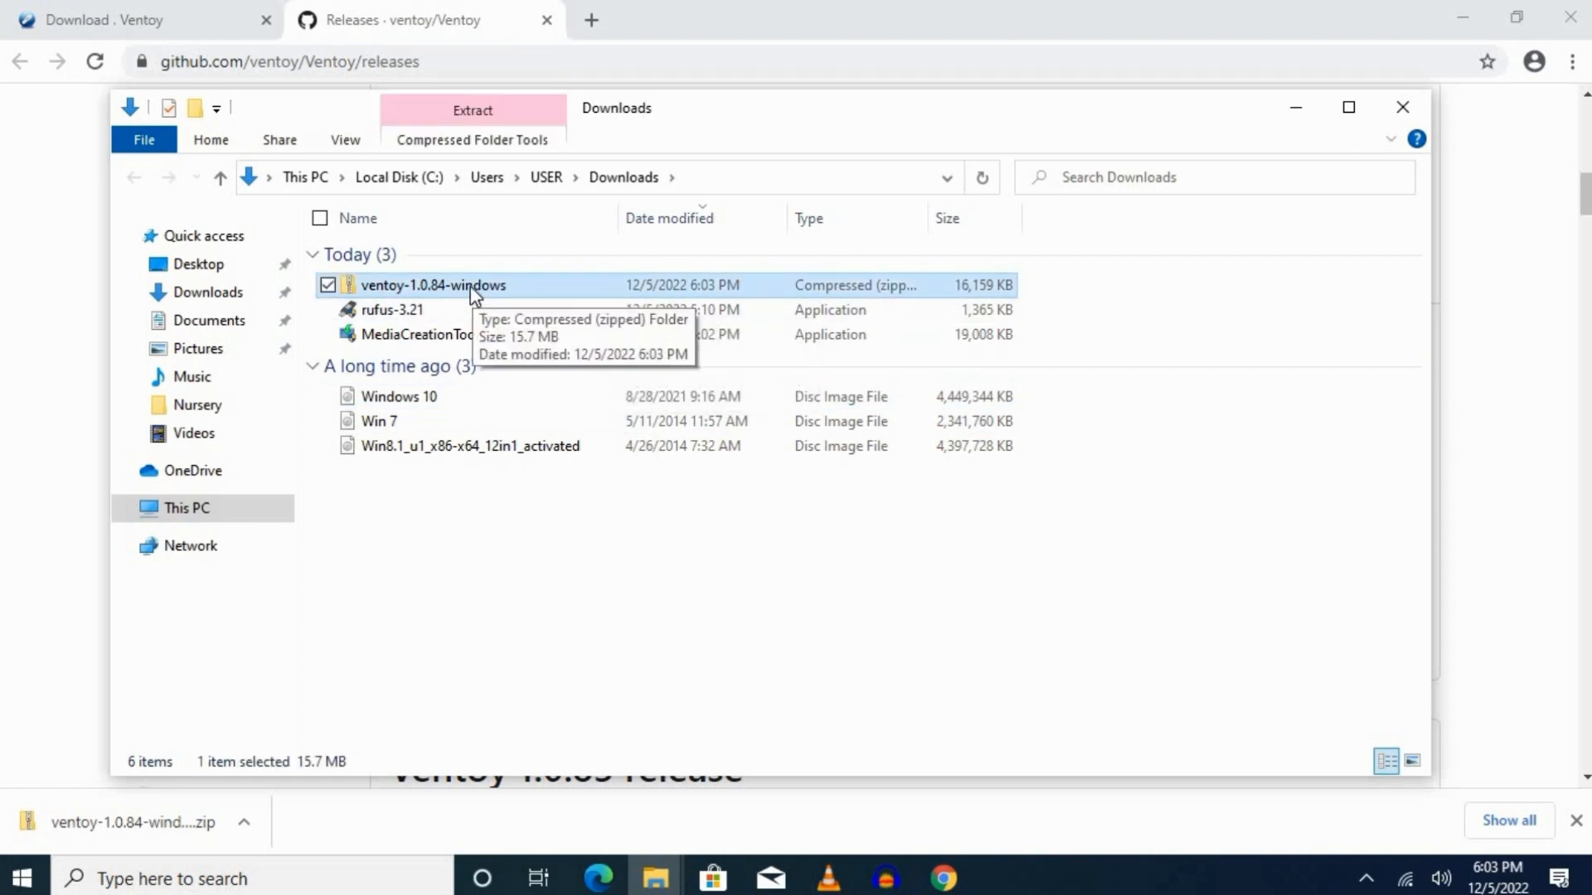
{"action": "right_click", "coordinate": [476, 284]}
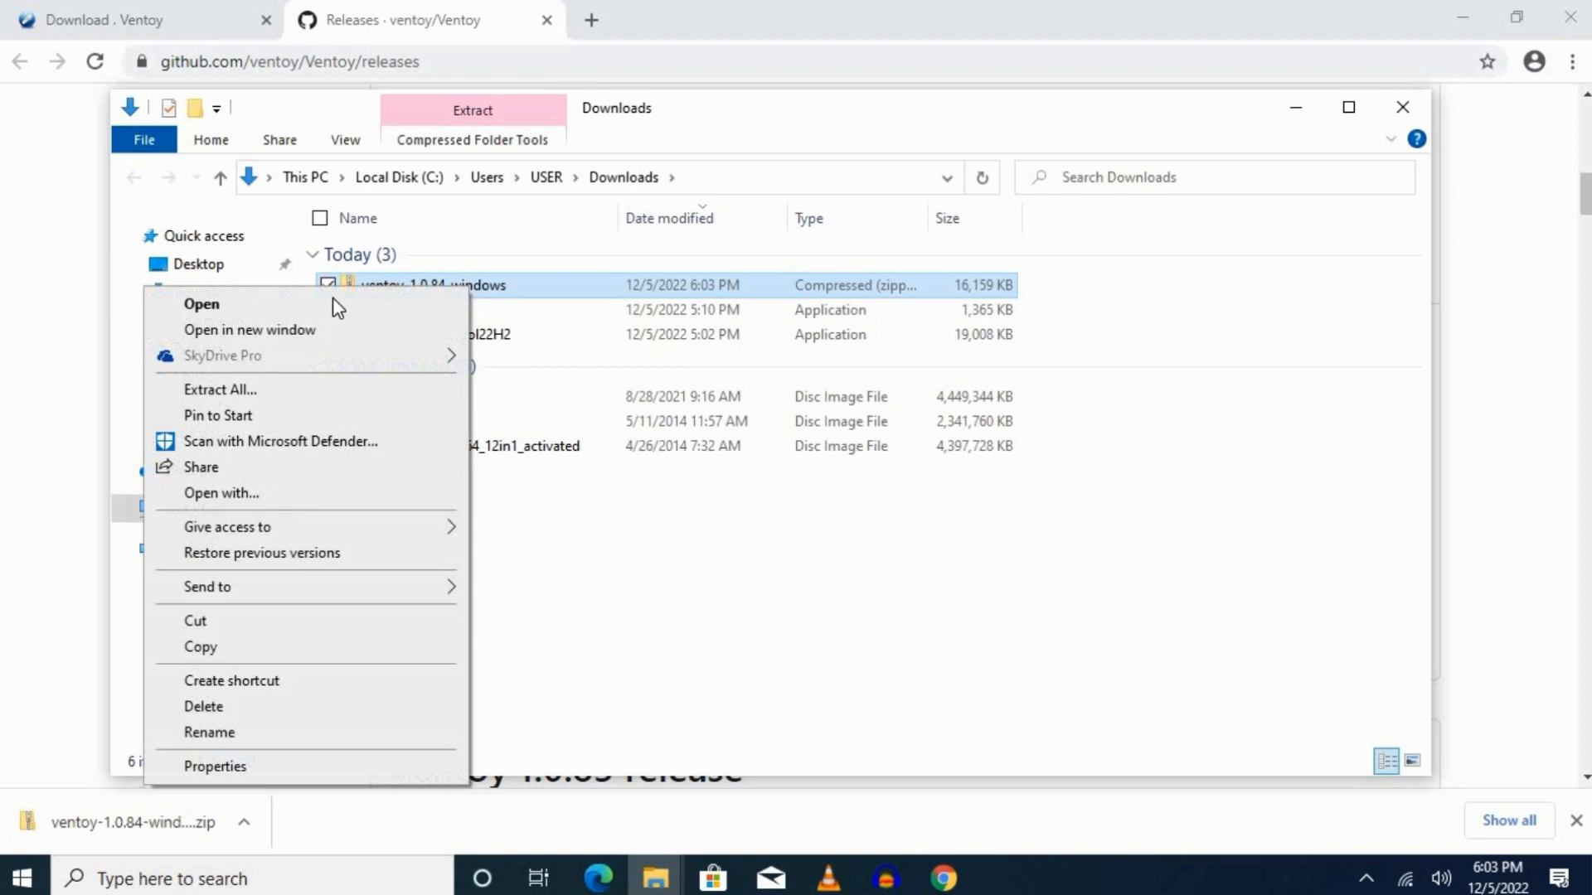
{"action": "left_click", "coordinate": [265, 393]}
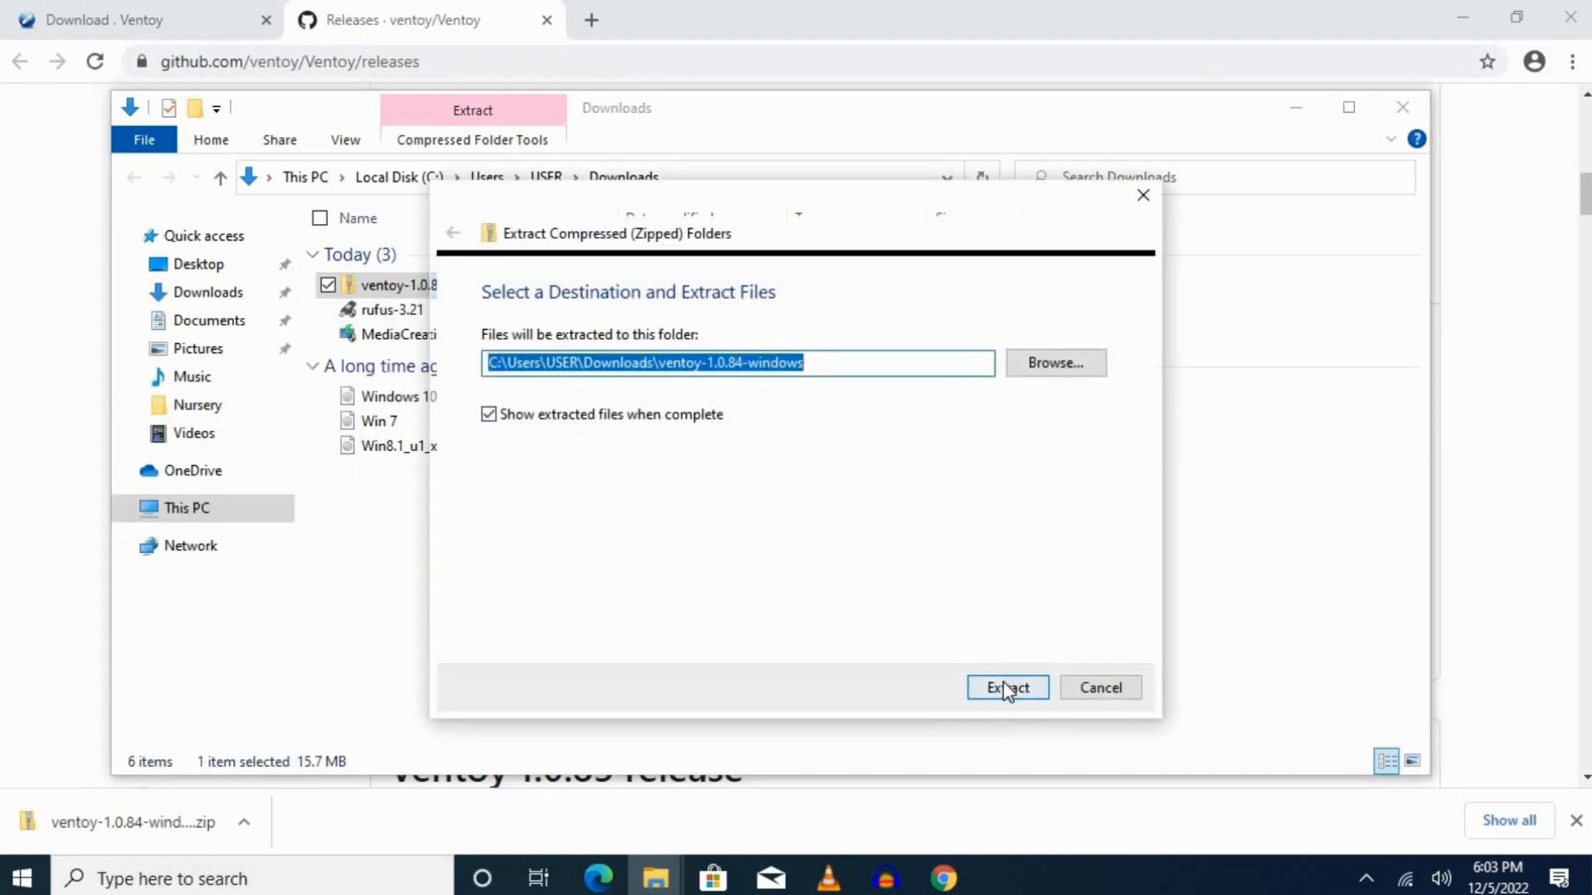
{"action": "left_click", "coordinate": [1005, 689]}
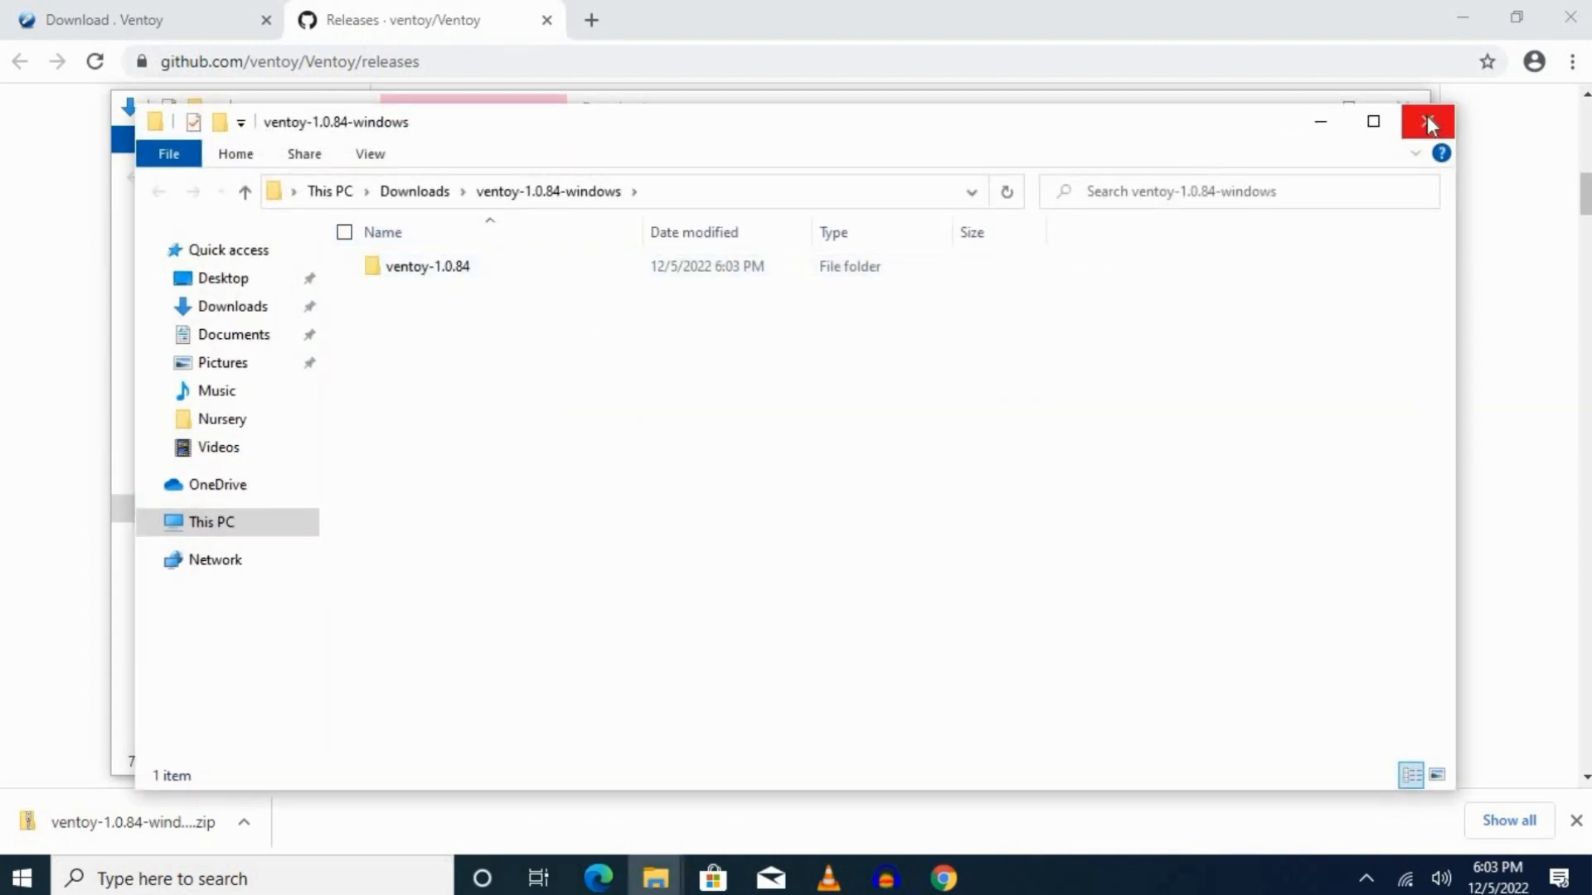
{"action": "left_click", "coordinate": [1430, 121]}
- Launch Ventoy2Disk from the ventoy-1.0.84 folder inside the extracted ventoy-1.0.84-windows folder
{"action": "left_click", "coordinate": [427, 365]}
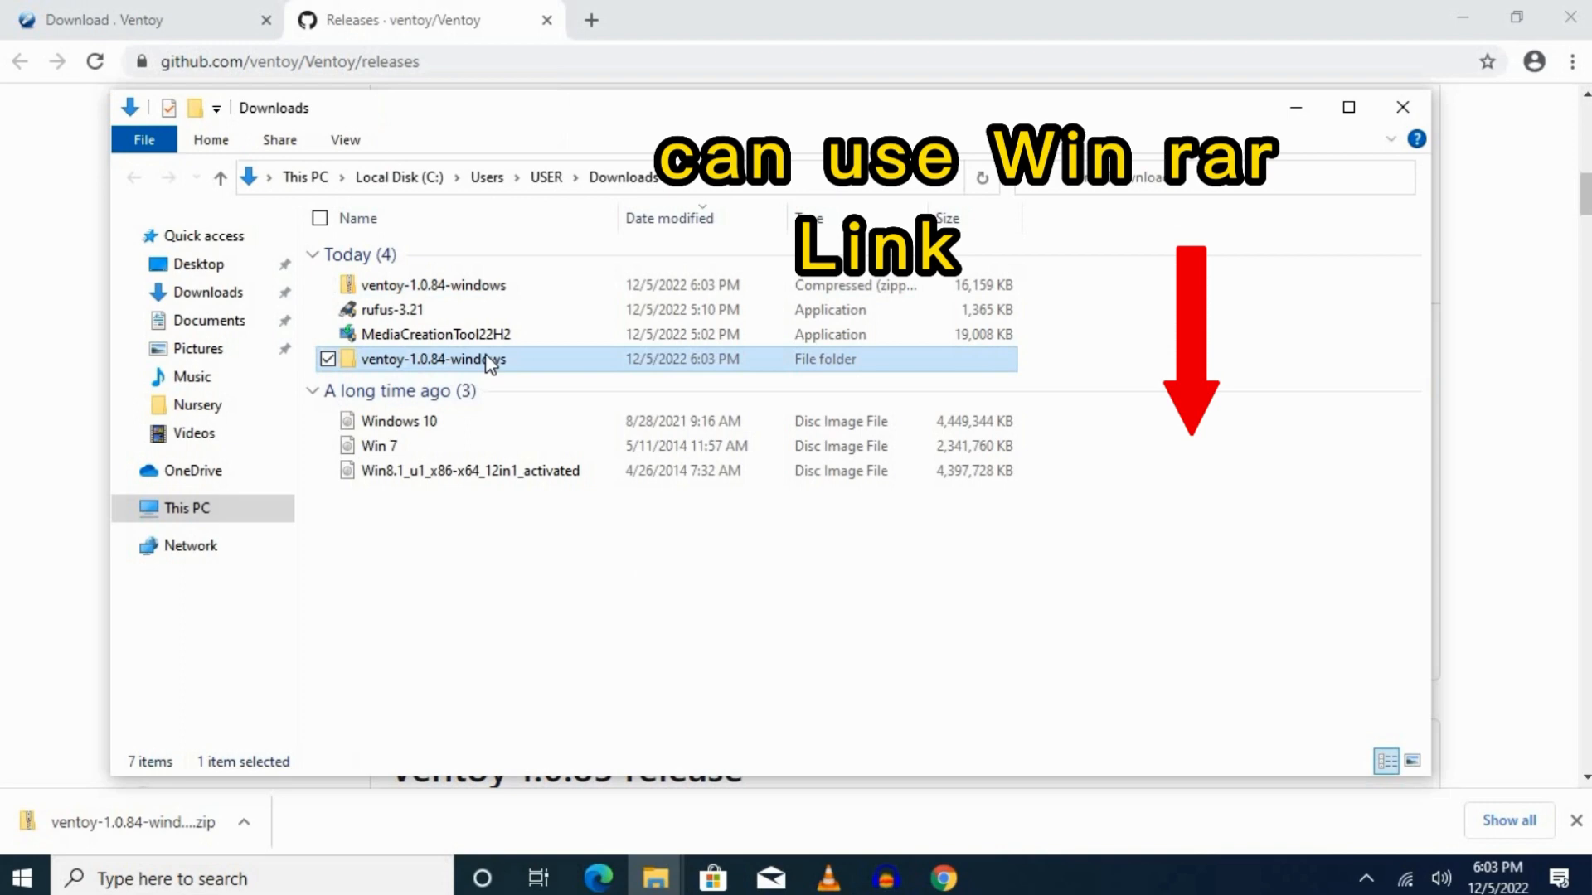
{"action": "double_click", "coordinate": [427, 365]}
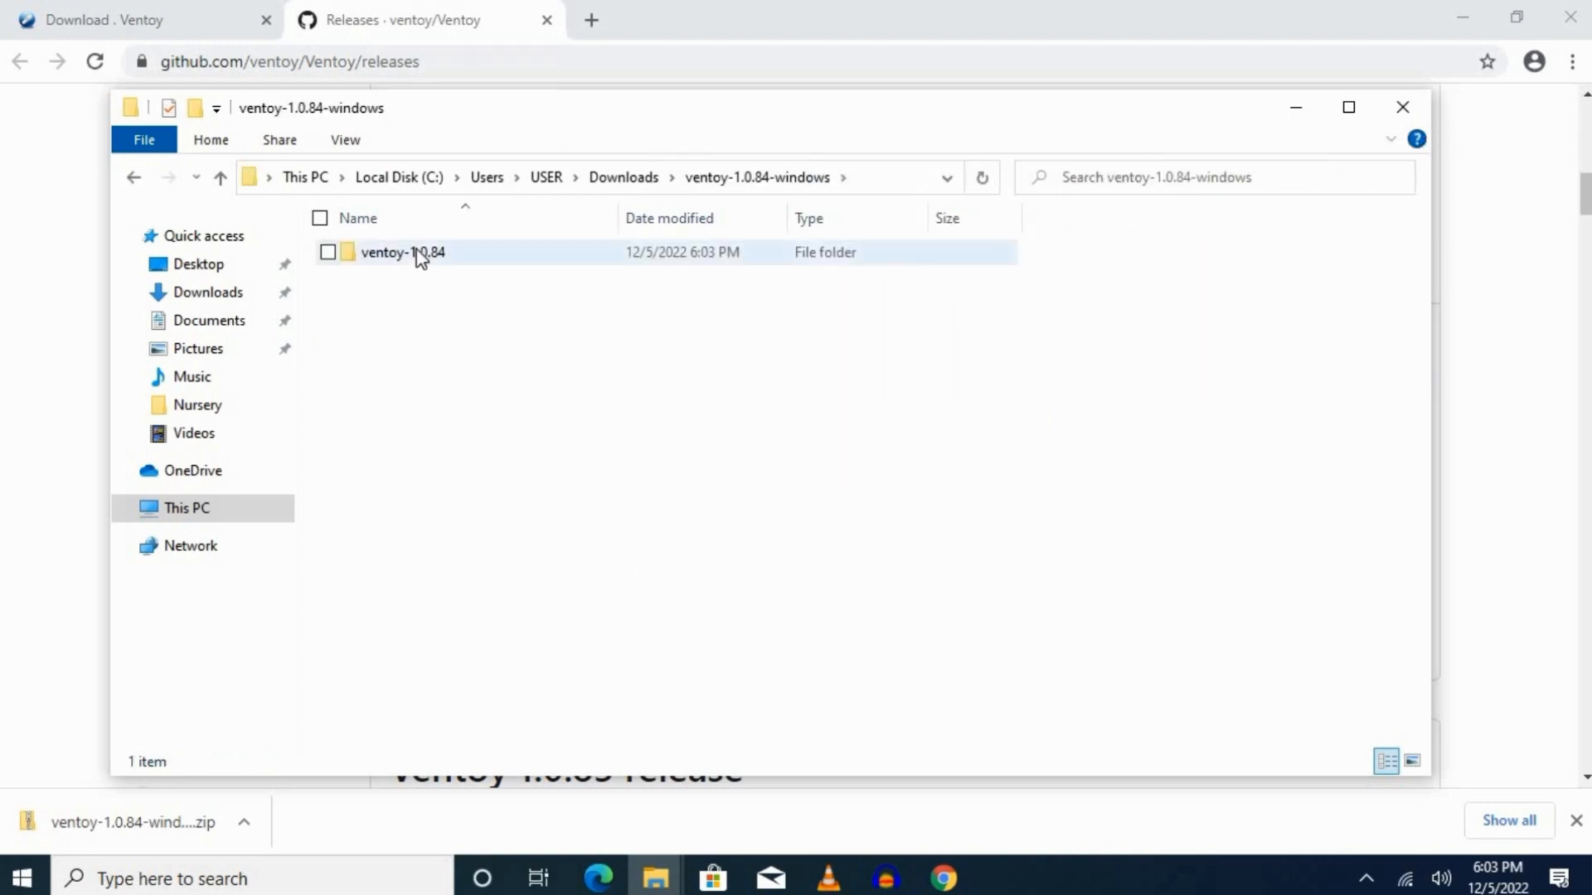
{"action": "left_click", "coordinate": [427, 257]}
{"action": "double_click", "coordinate": [412, 262]}
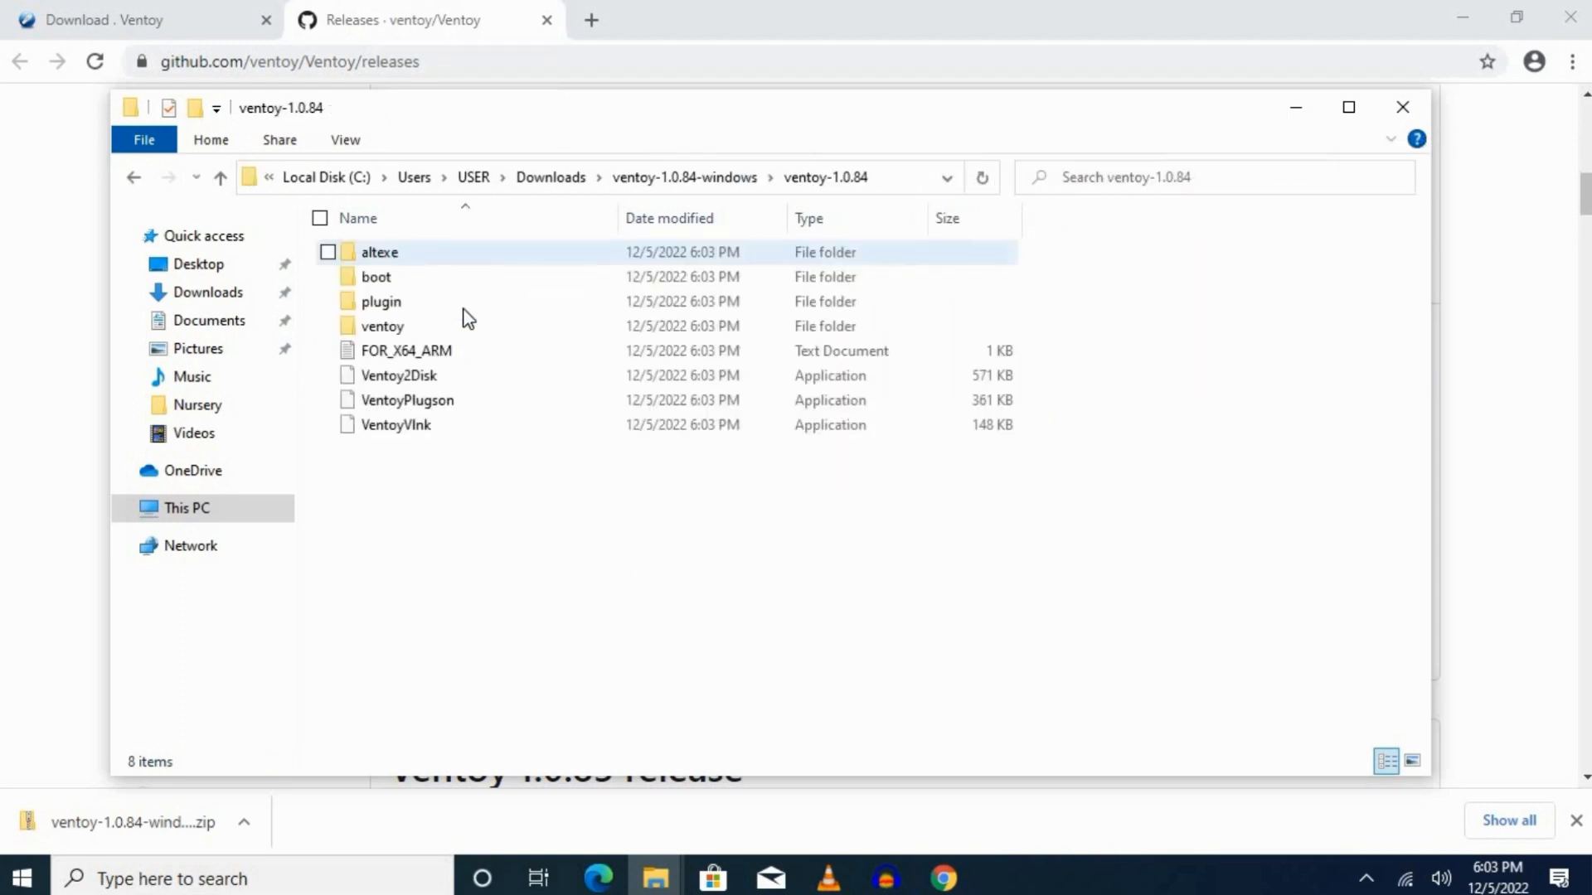
{"action": "left_click", "coordinate": [391, 426]}
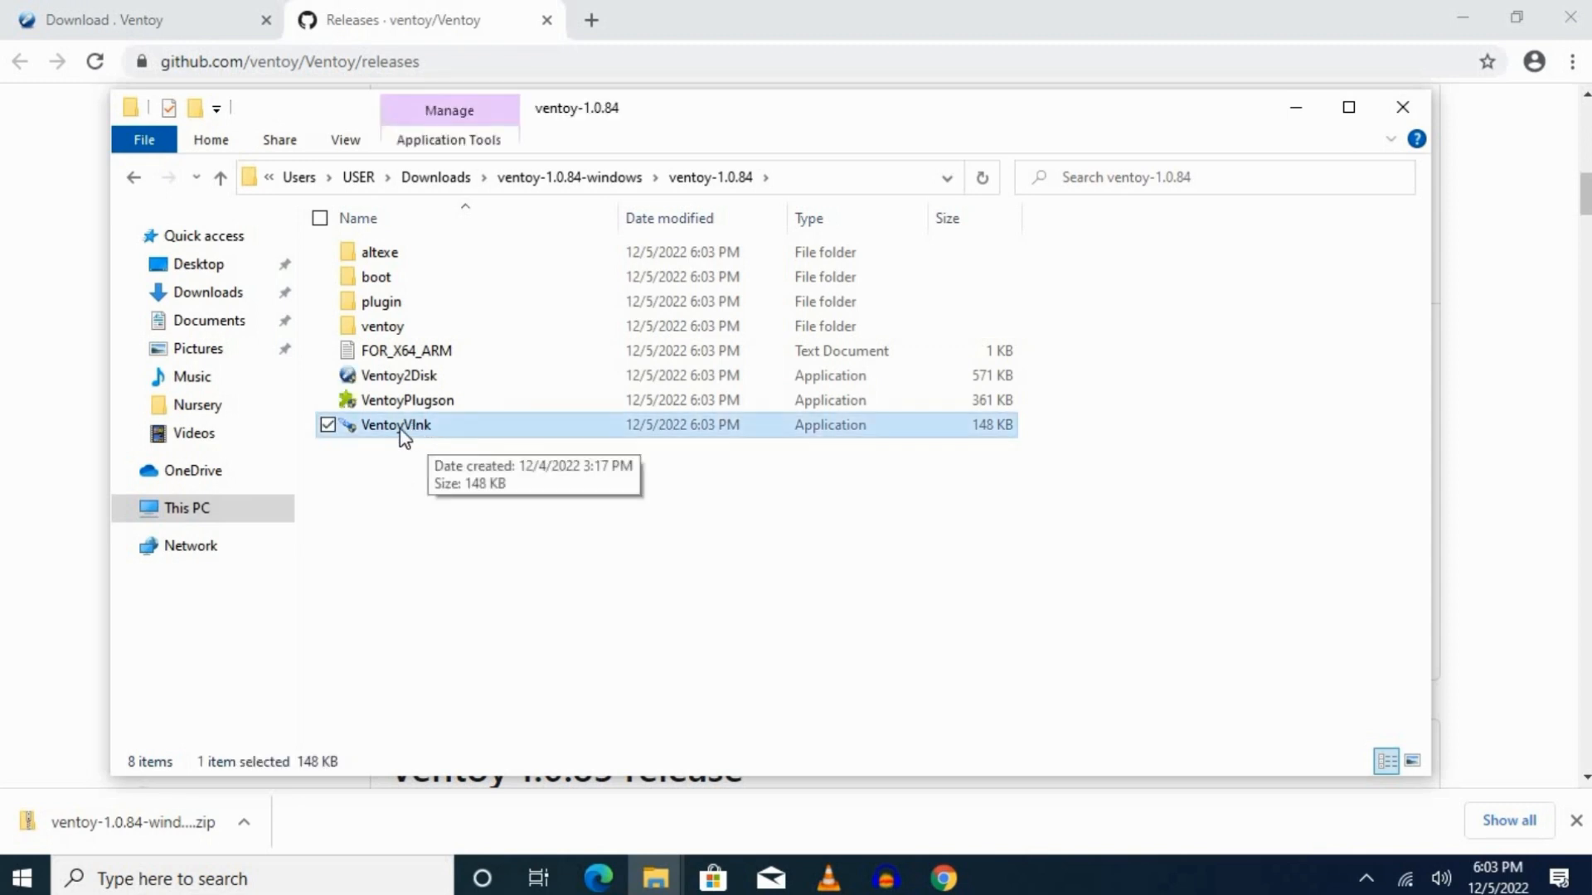
{"action": "left_click", "coordinate": [405, 377]}
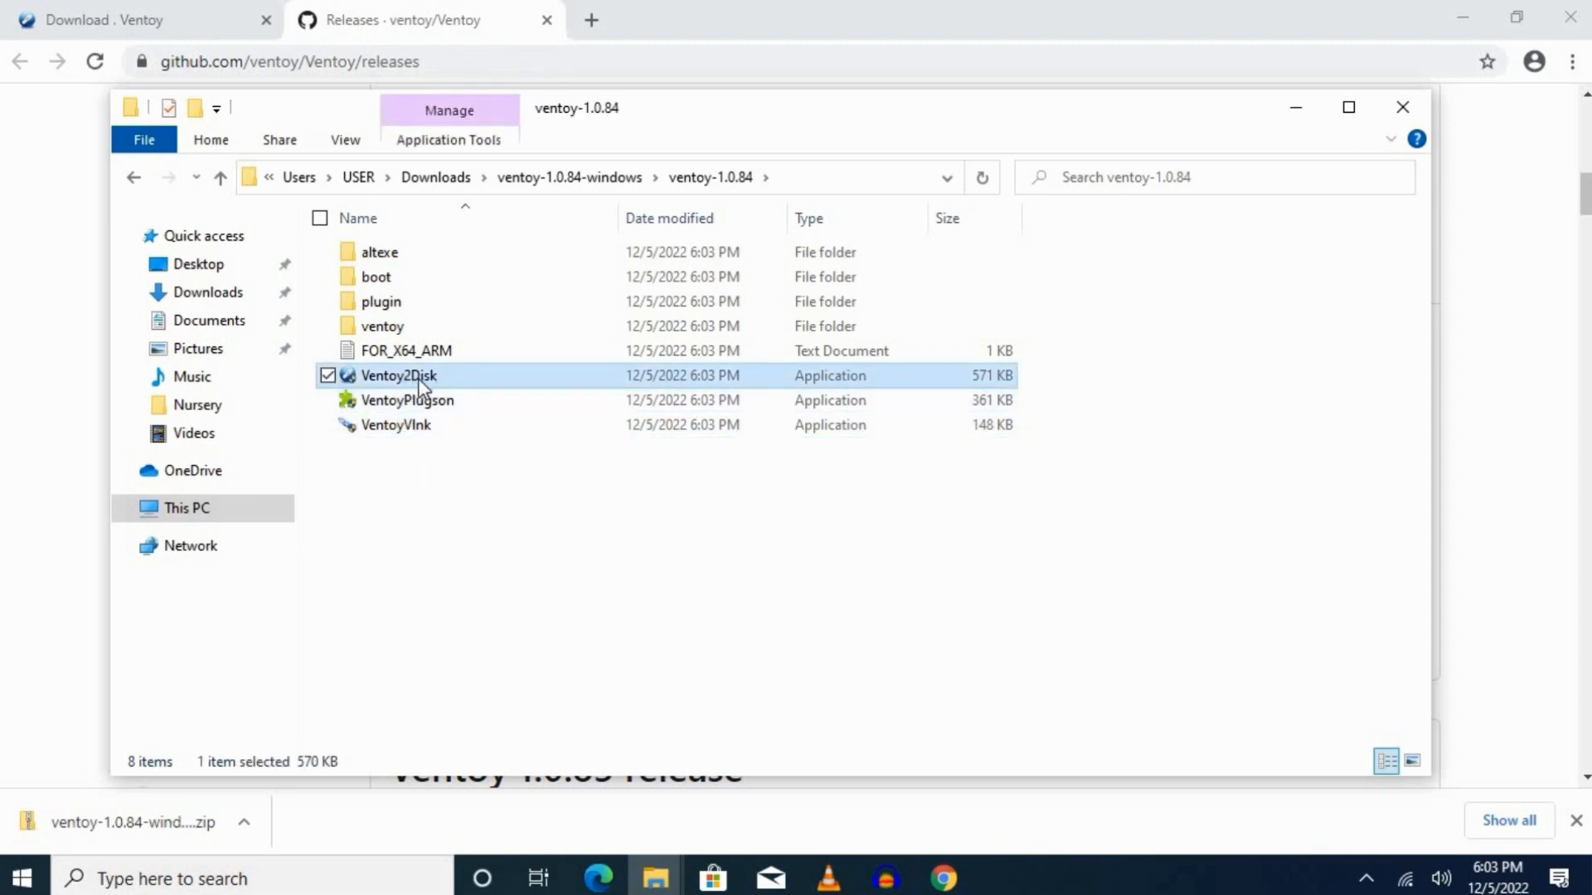
{"action": "double_click", "coordinate": [421, 378]}
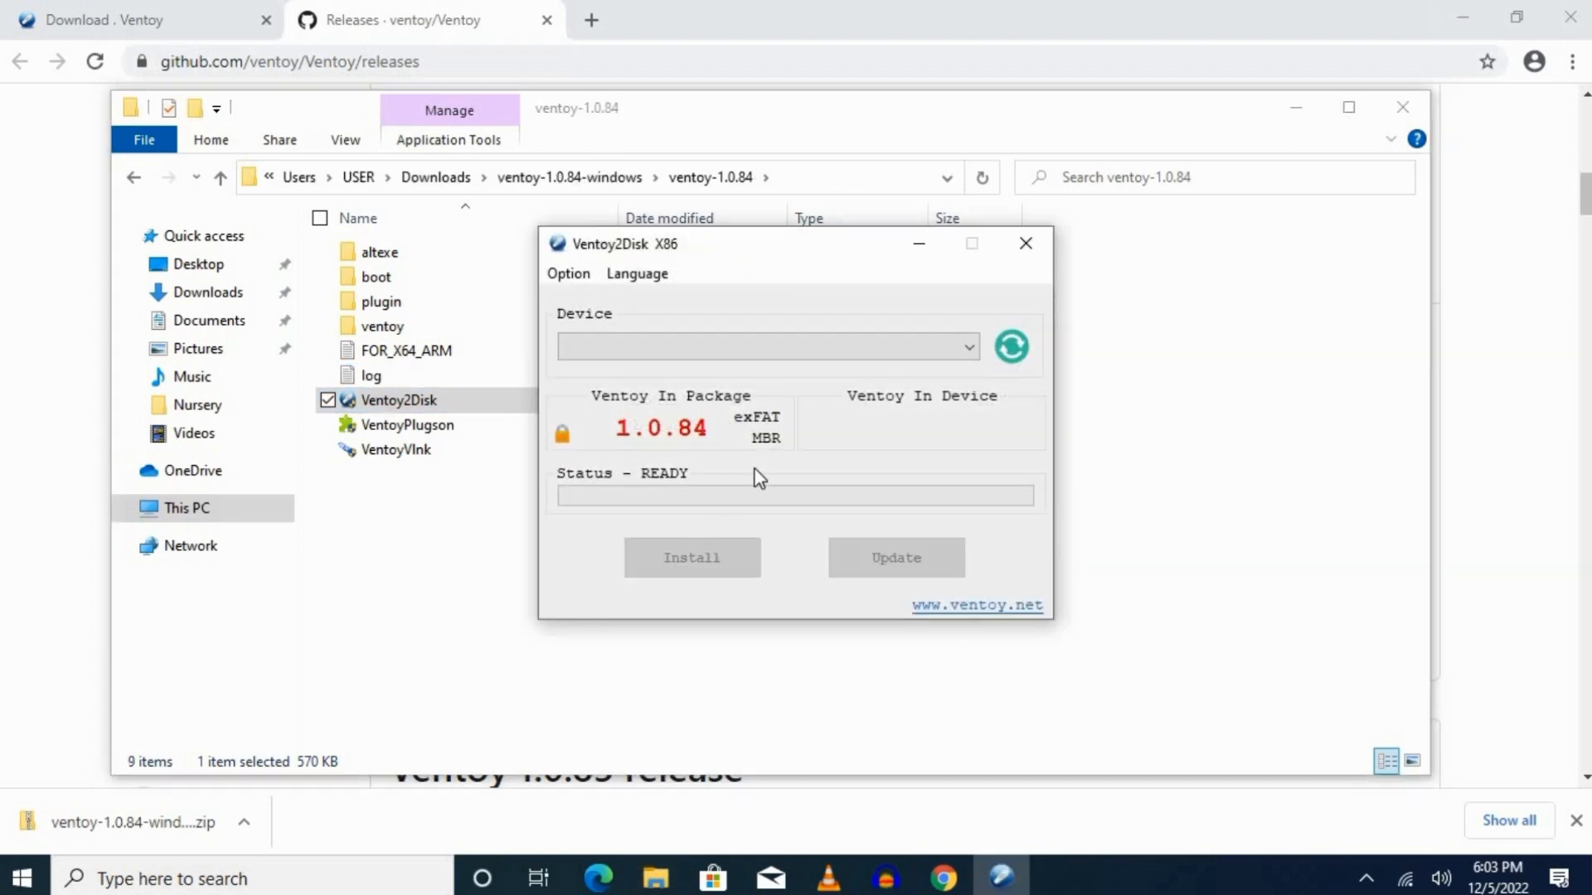
- Minimize the folder and browser windows and reposition the Ventoy2Disk window on the desktop
{"action": "left_click", "coordinate": [679, 346]}
{"action": "left_click", "coordinate": [1302, 108]}
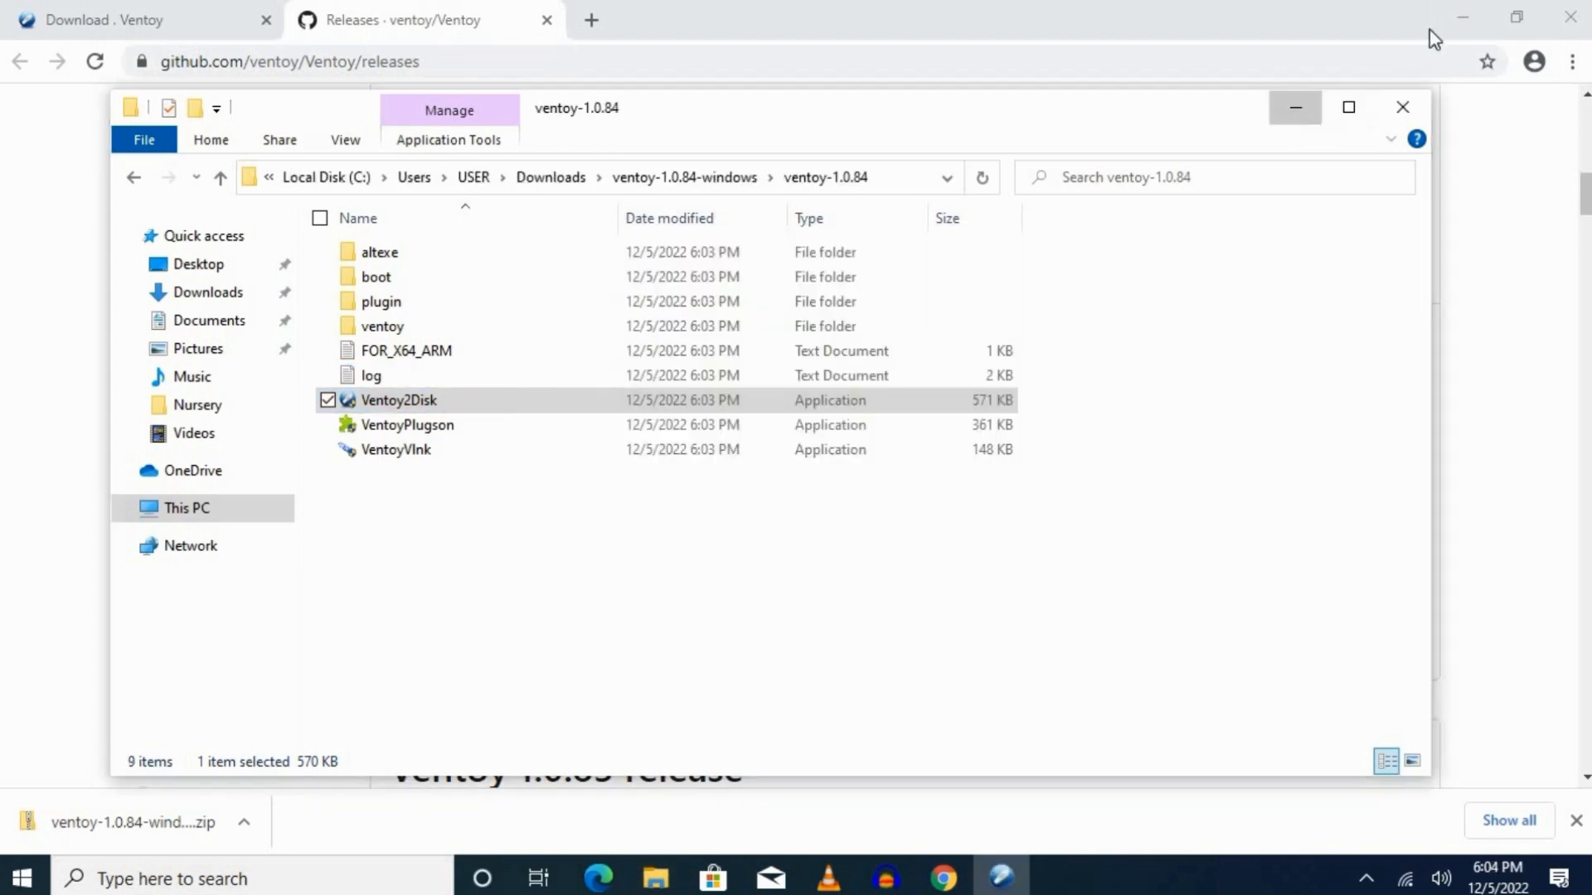
{"action": "left_click", "coordinate": [1501, 12]}
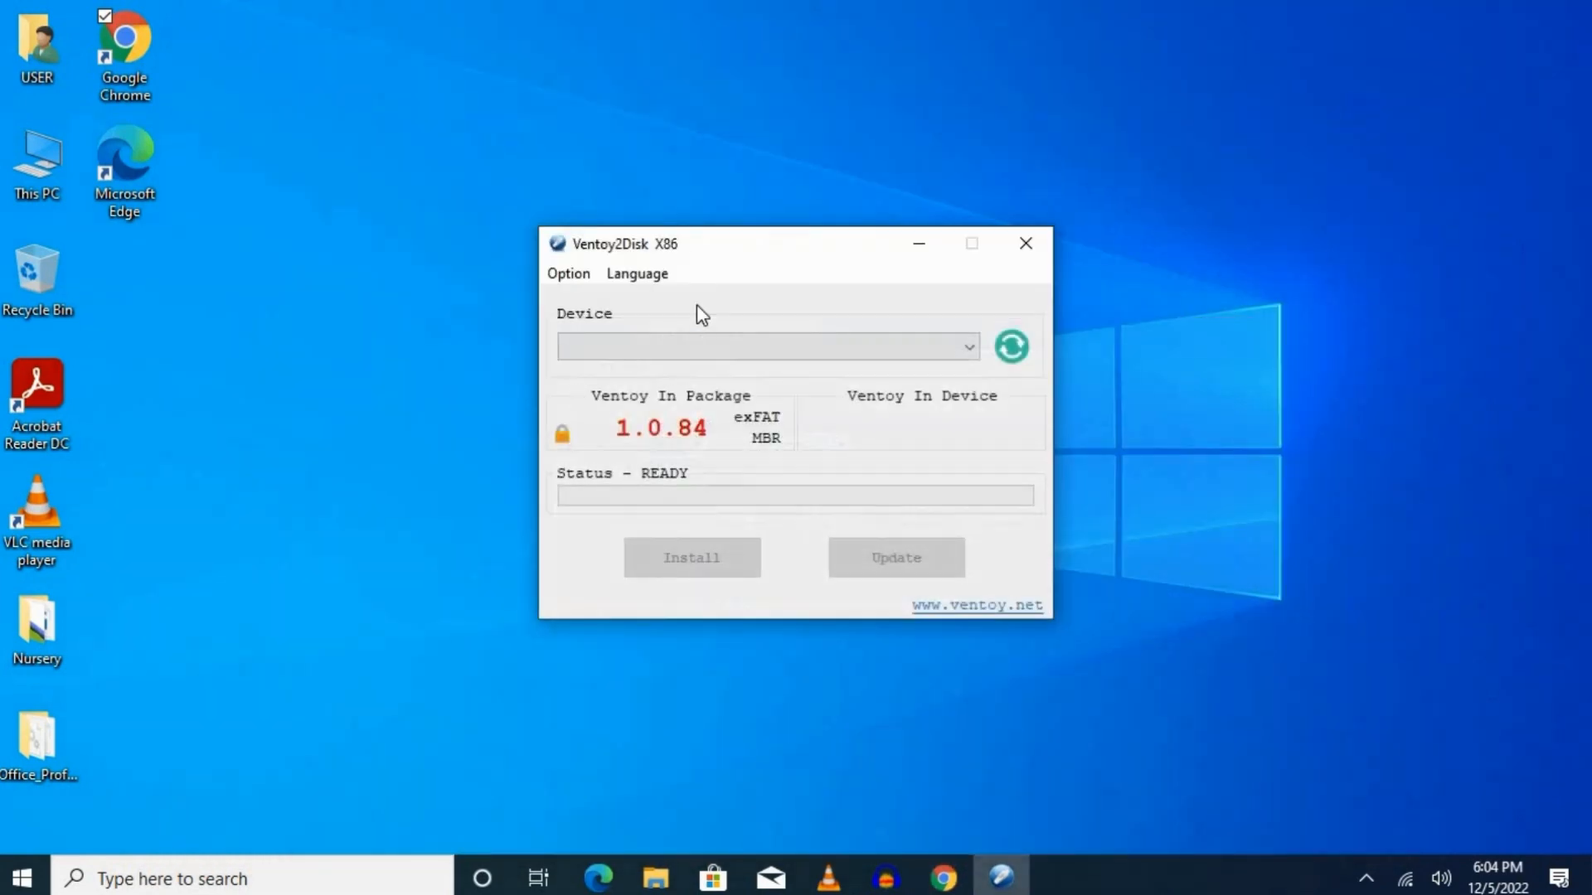
{"action": "left_click_drag", "start_coordinate": [630, 236], "coordinate": [525, 205]}
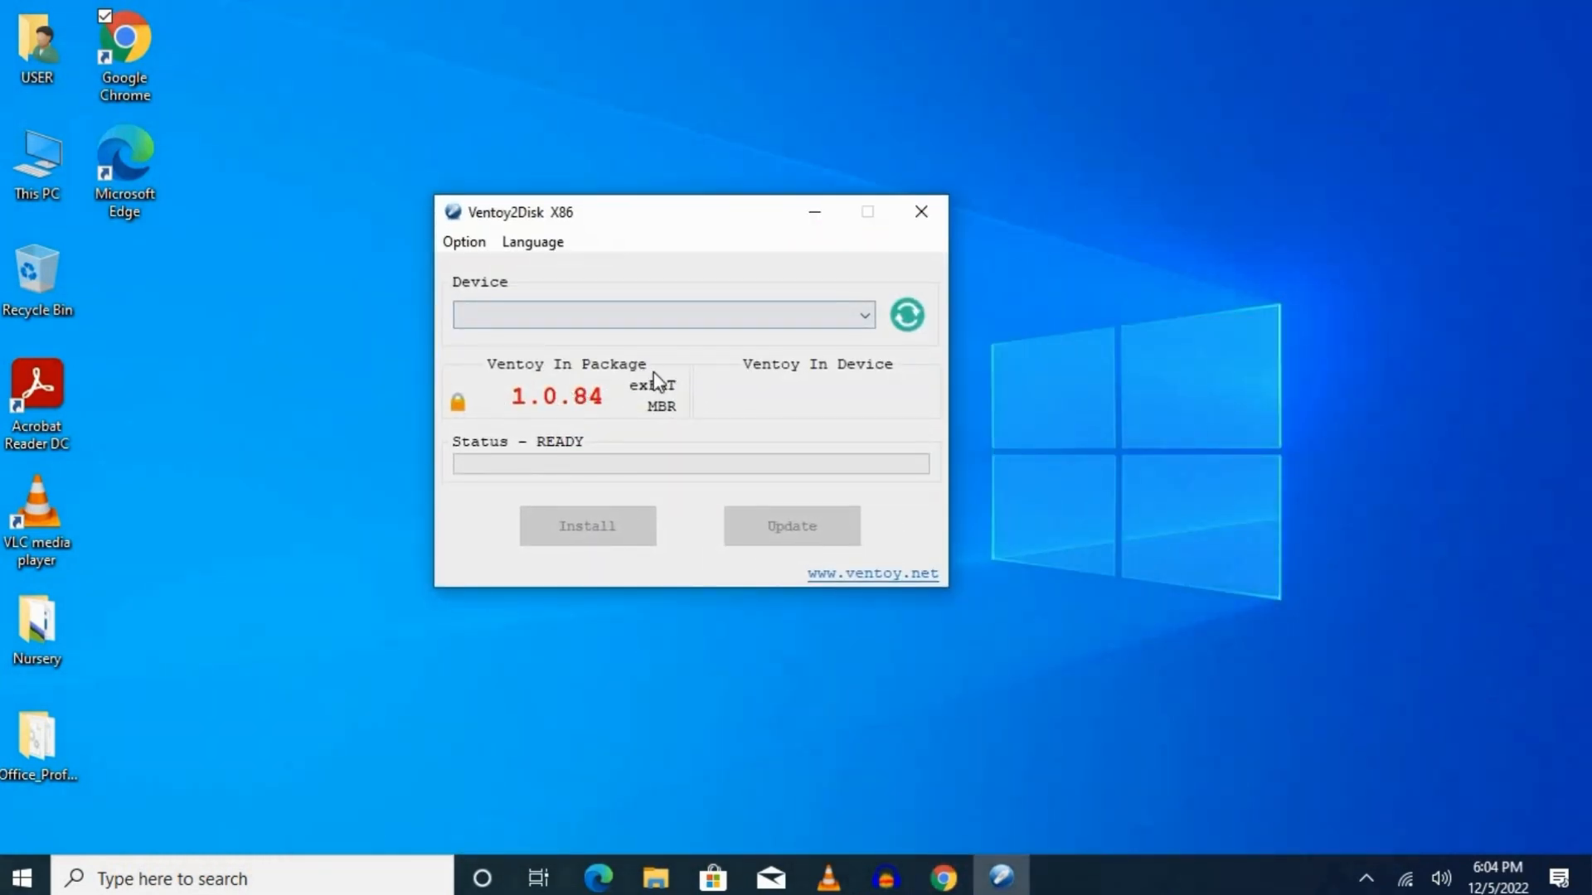
- Check the Device list in Ventoy2Disk for a connected USB drive
{"action": "left_click", "coordinate": [671, 317]}
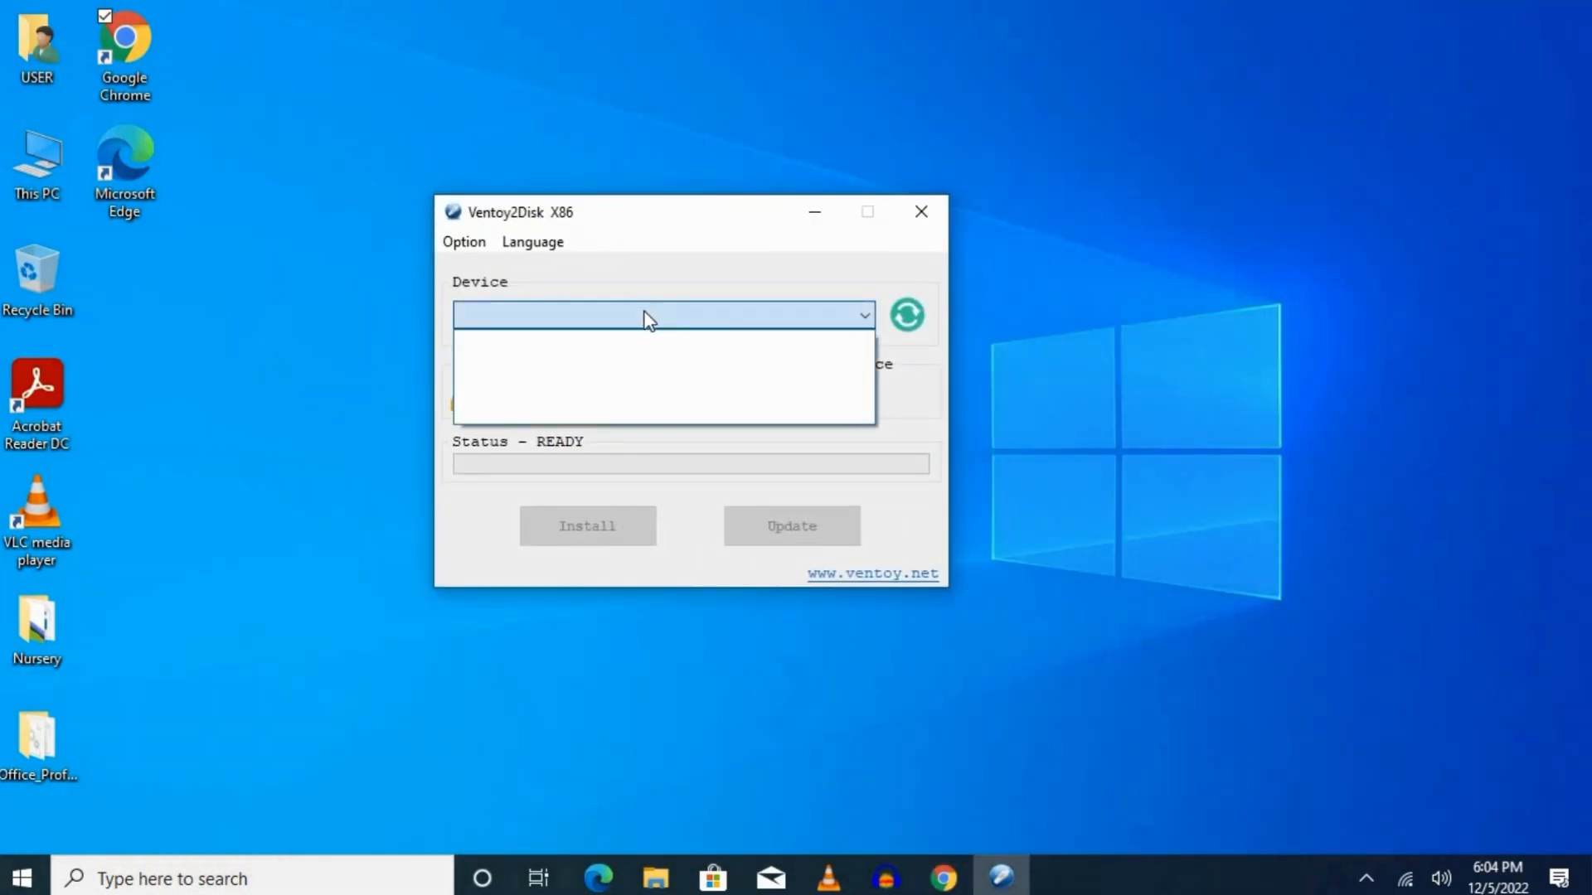
{"action": "left_click", "coordinate": [647, 319]}
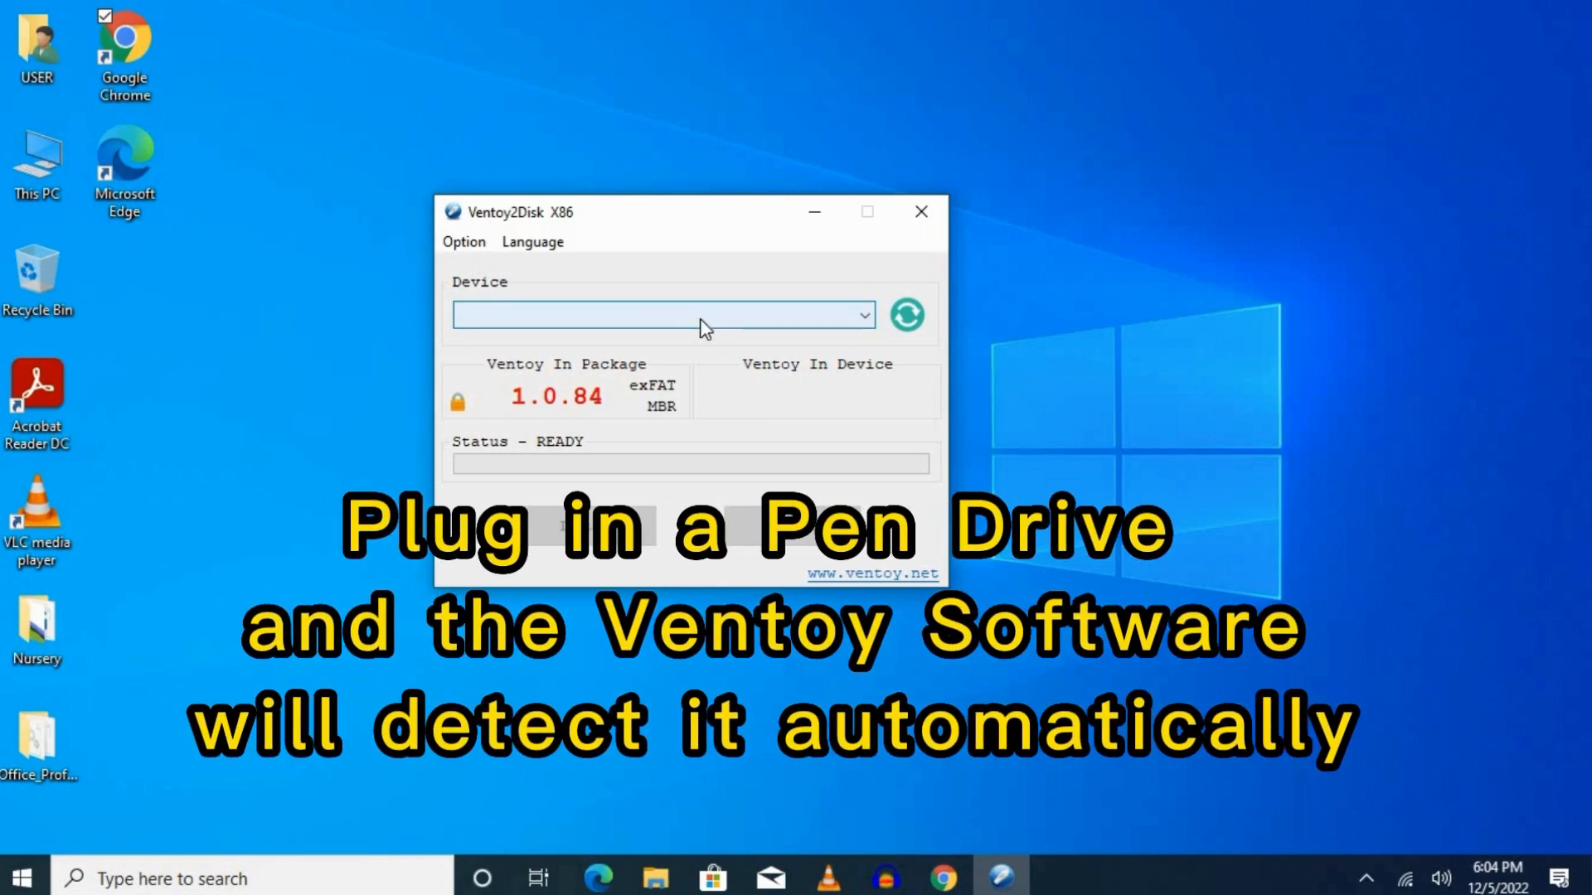
{"action": "left_click", "coordinate": [701, 320]}
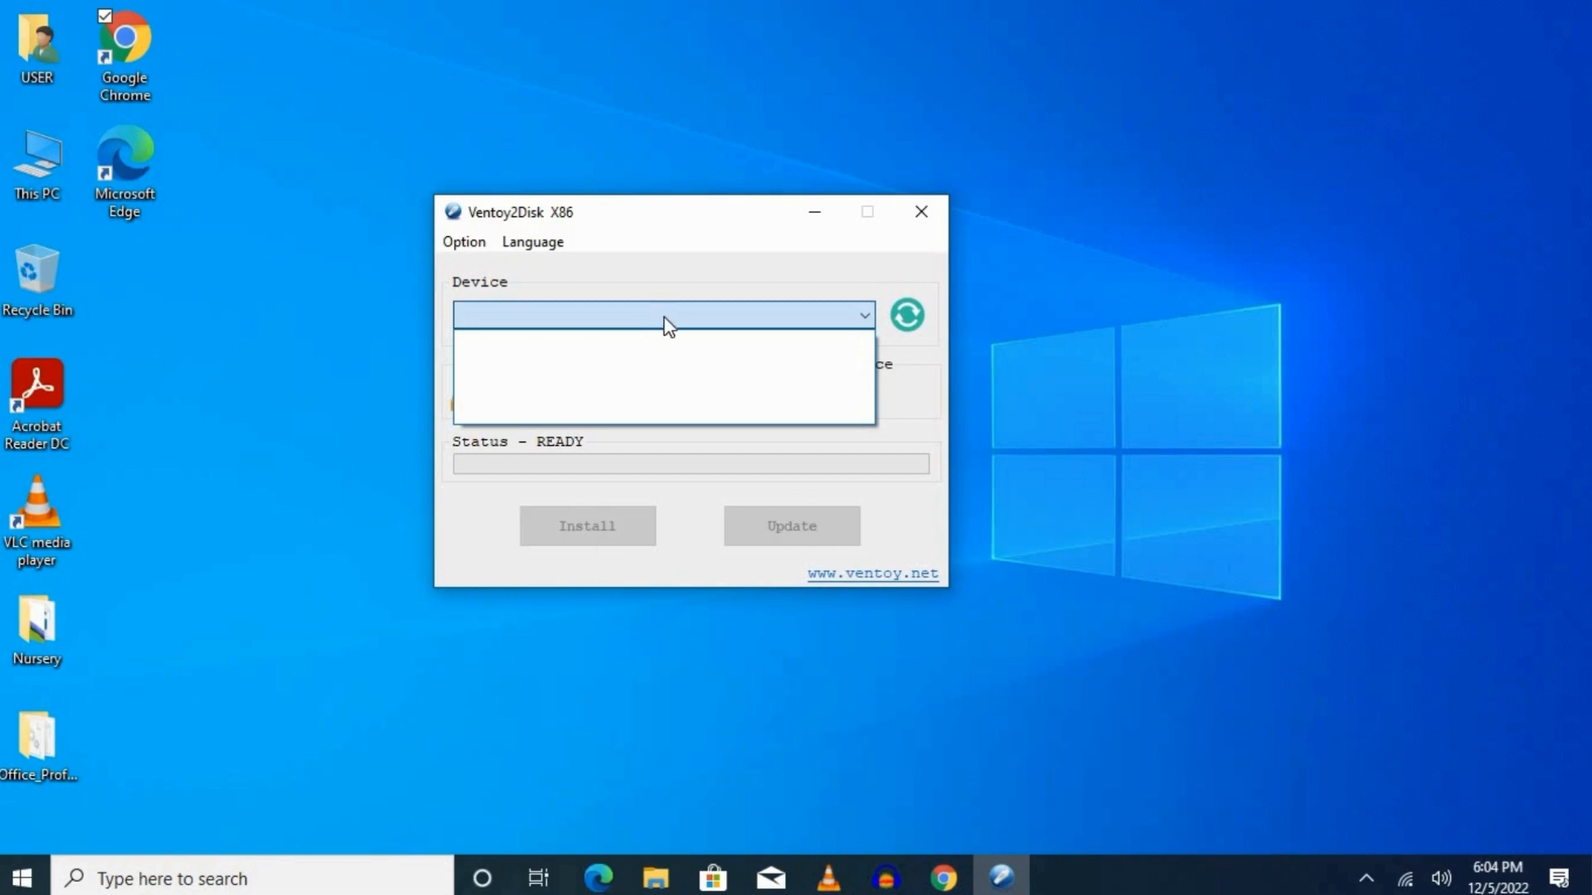
{"action": "left_click", "coordinate": [668, 323]}
{"action": "left_click", "coordinate": [664, 322]}
{"action": "left_click", "coordinate": [683, 259]}
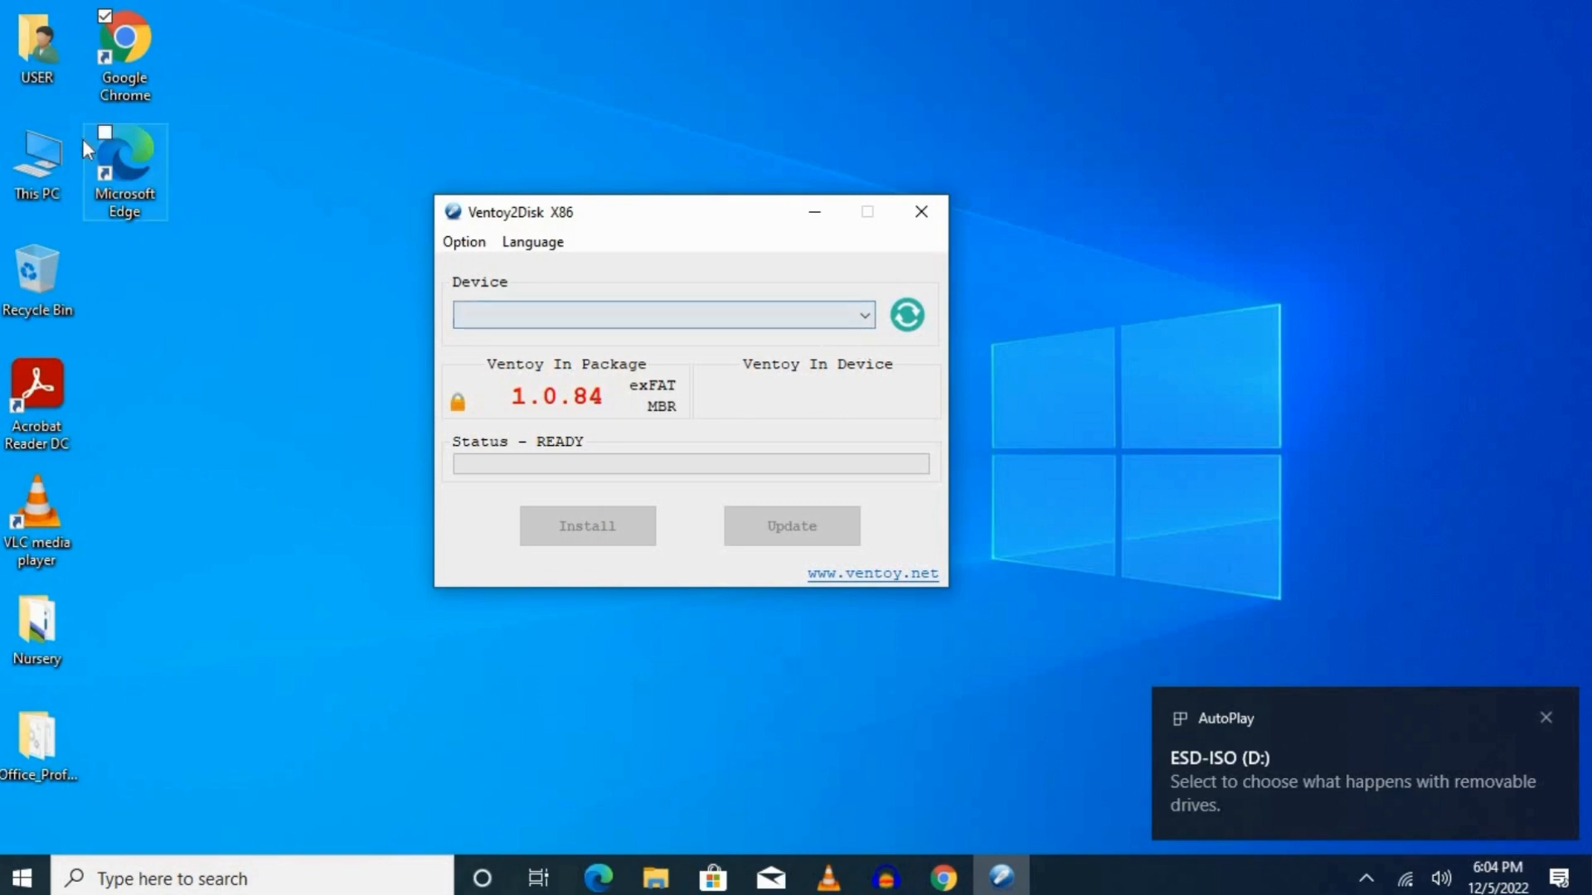
- Look for the ESD-ISO (D:) USB drive in This PC, refreshing the view, and close the window
{"action": "double_click", "coordinate": [25, 174]}
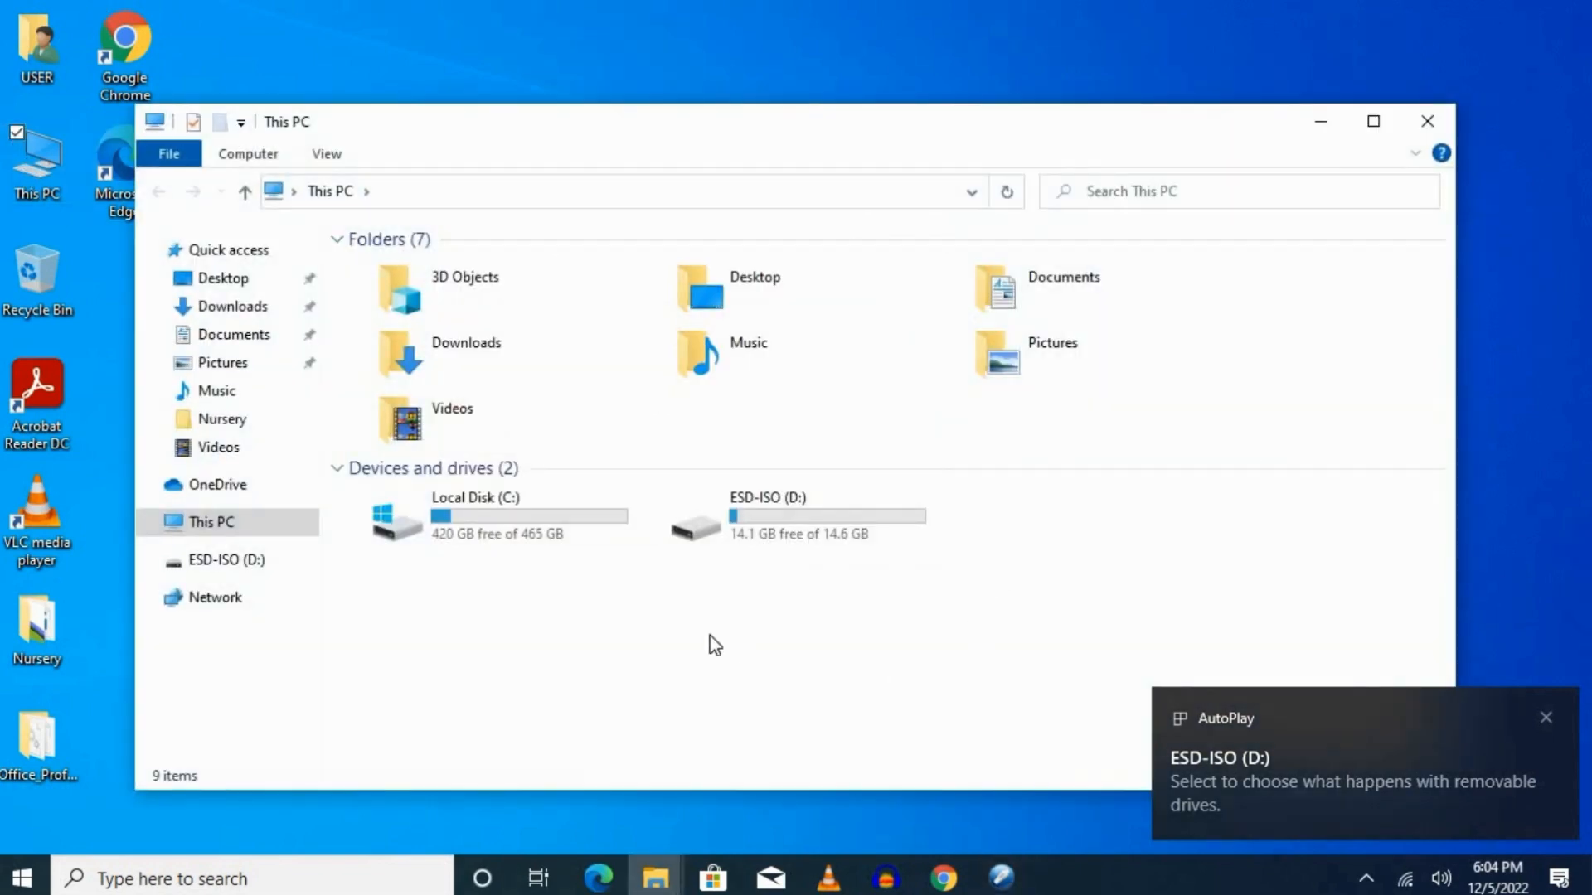
{"action": "right_click", "coordinate": [710, 640]}
{"action": "left_click", "coordinate": [544, 489]}
{"action": "left_click", "coordinate": [768, 520]}
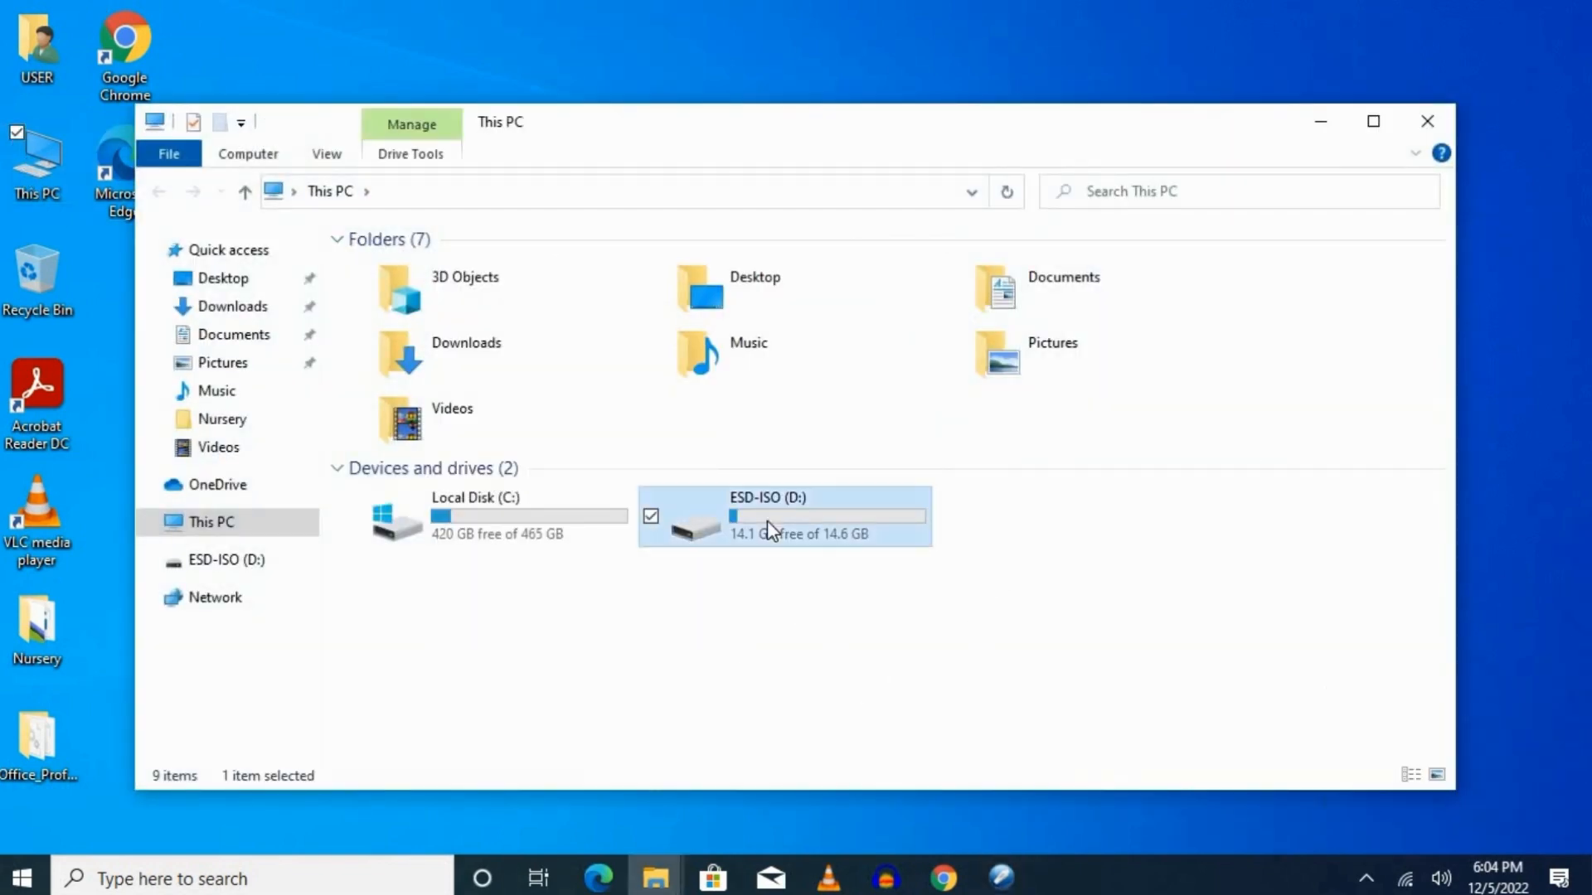
{"action": "left_click", "coordinate": [1427, 121]}
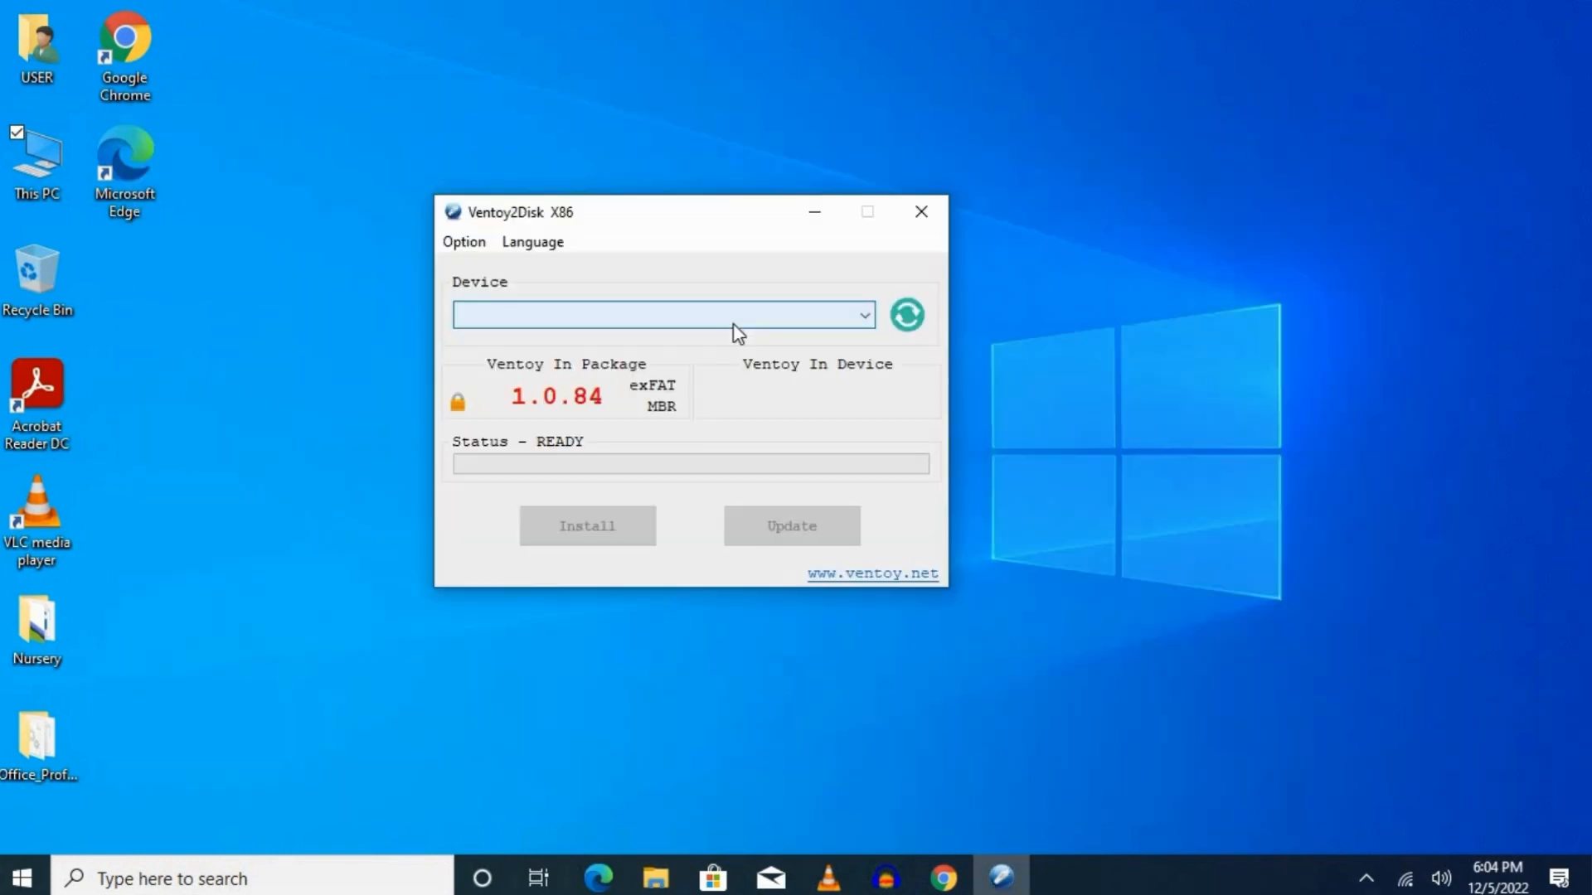
- Restart Ventoy2Disk from the extracted ventoy-1.0.84 folder and choose the 16GB D: drive as the device
{"action": "left_click", "coordinate": [920, 212]}
{"action": "mouse_move", "coordinate": [643, 887]}
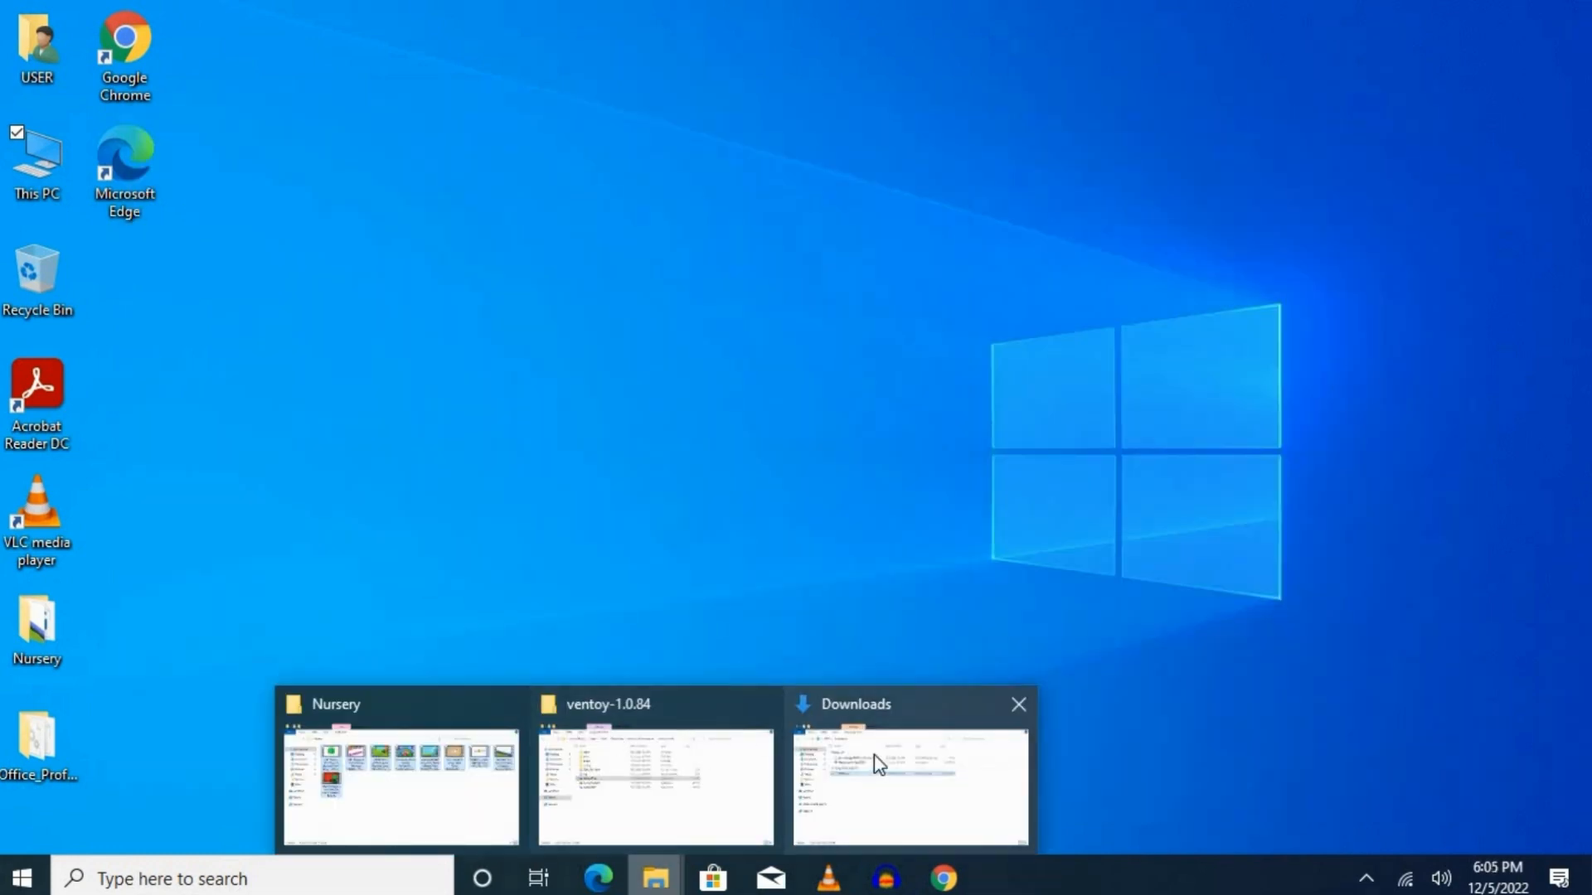
{"action": "left_click", "coordinate": [873, 755]}
{"action": "double_click", "coordinate": [494, 373]}
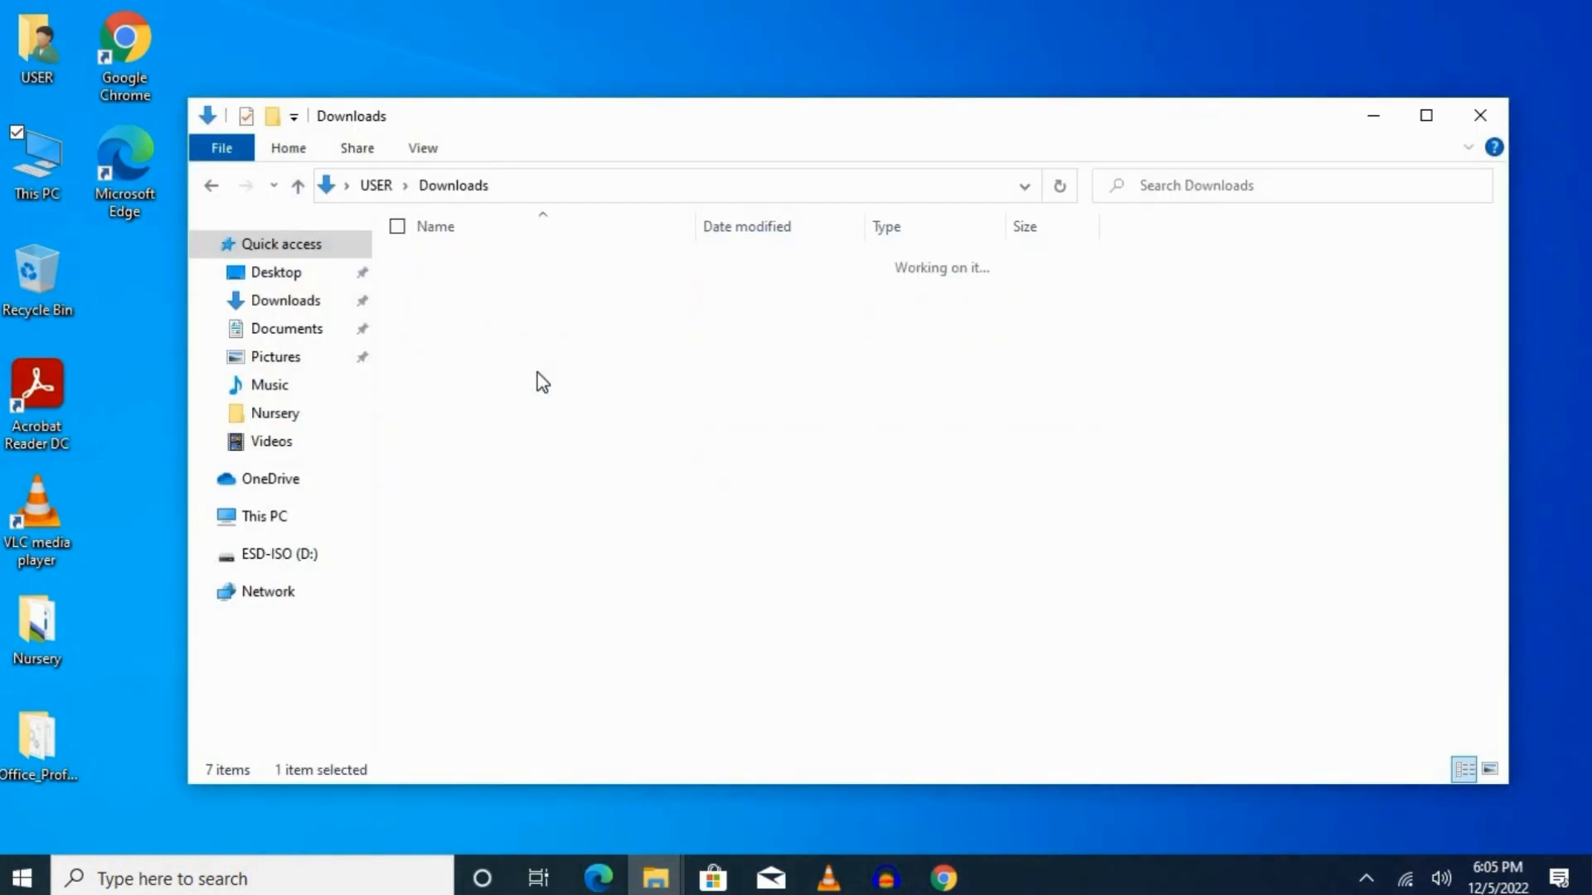
{"action": "double_click", "coordinate": [524, 263]}
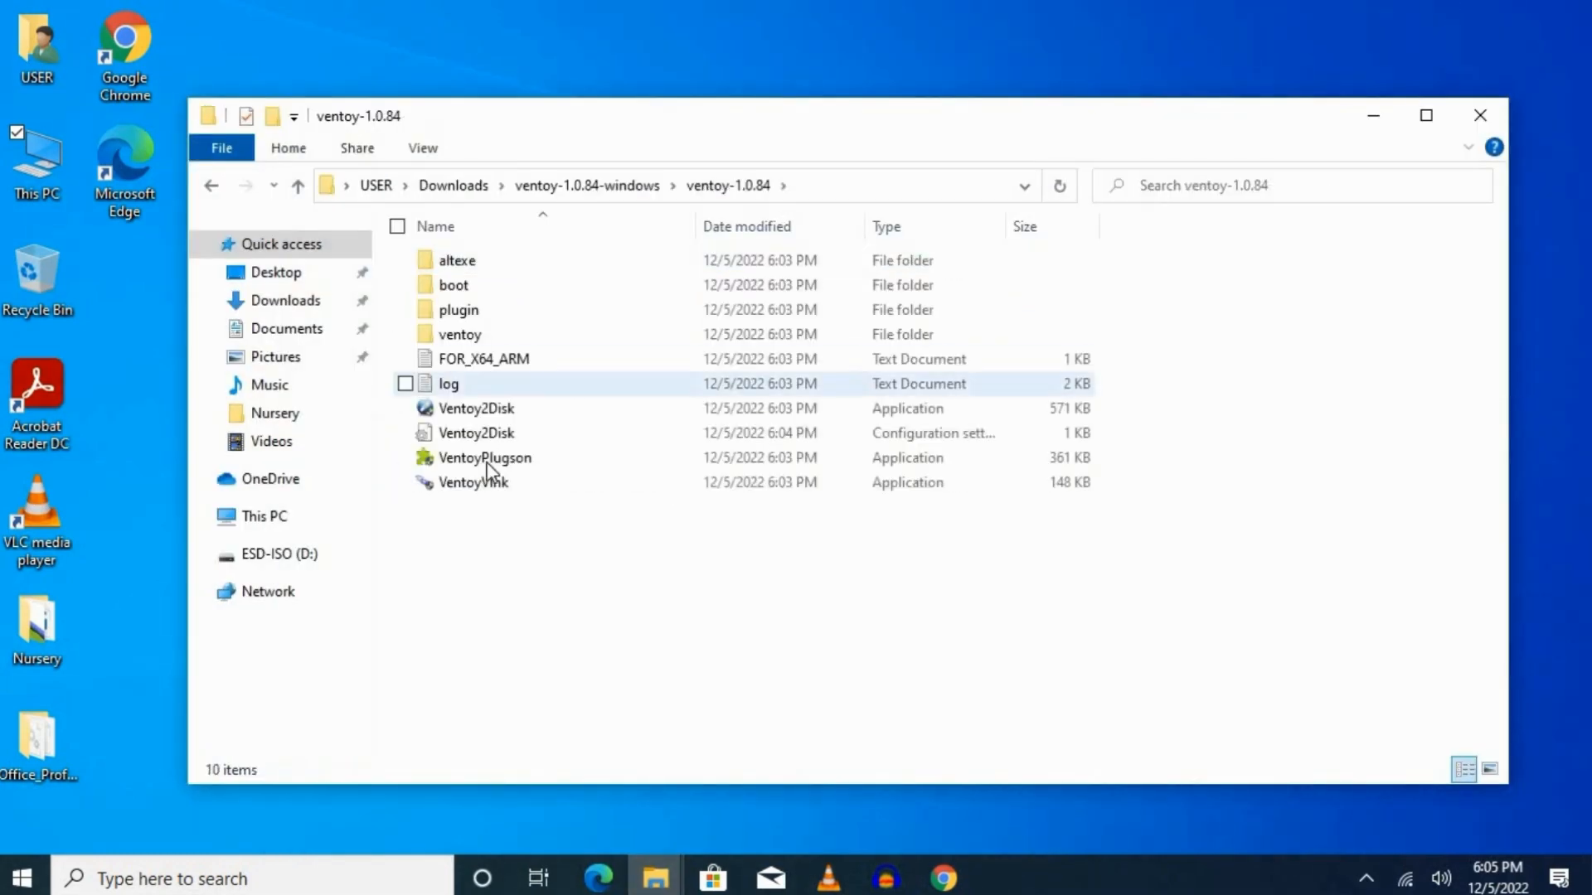
{"action": "left_click", "coordinate": [485, 406]}
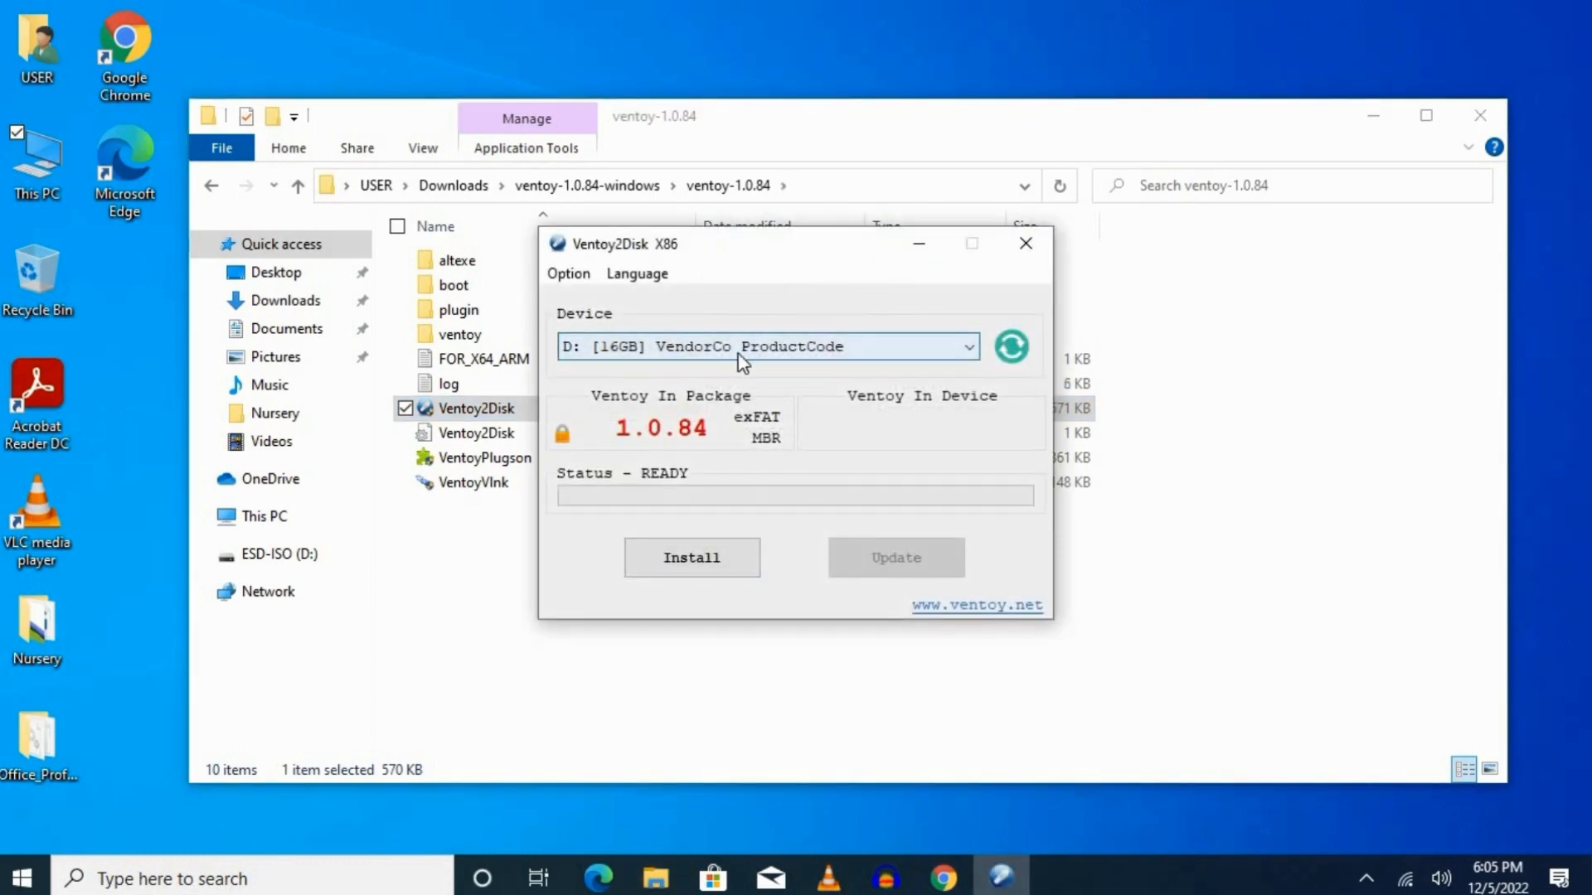
{"action": "left_click", "coordinate": [869, 354]}
{"action": "left_click", "coordinate": [829, 340]}
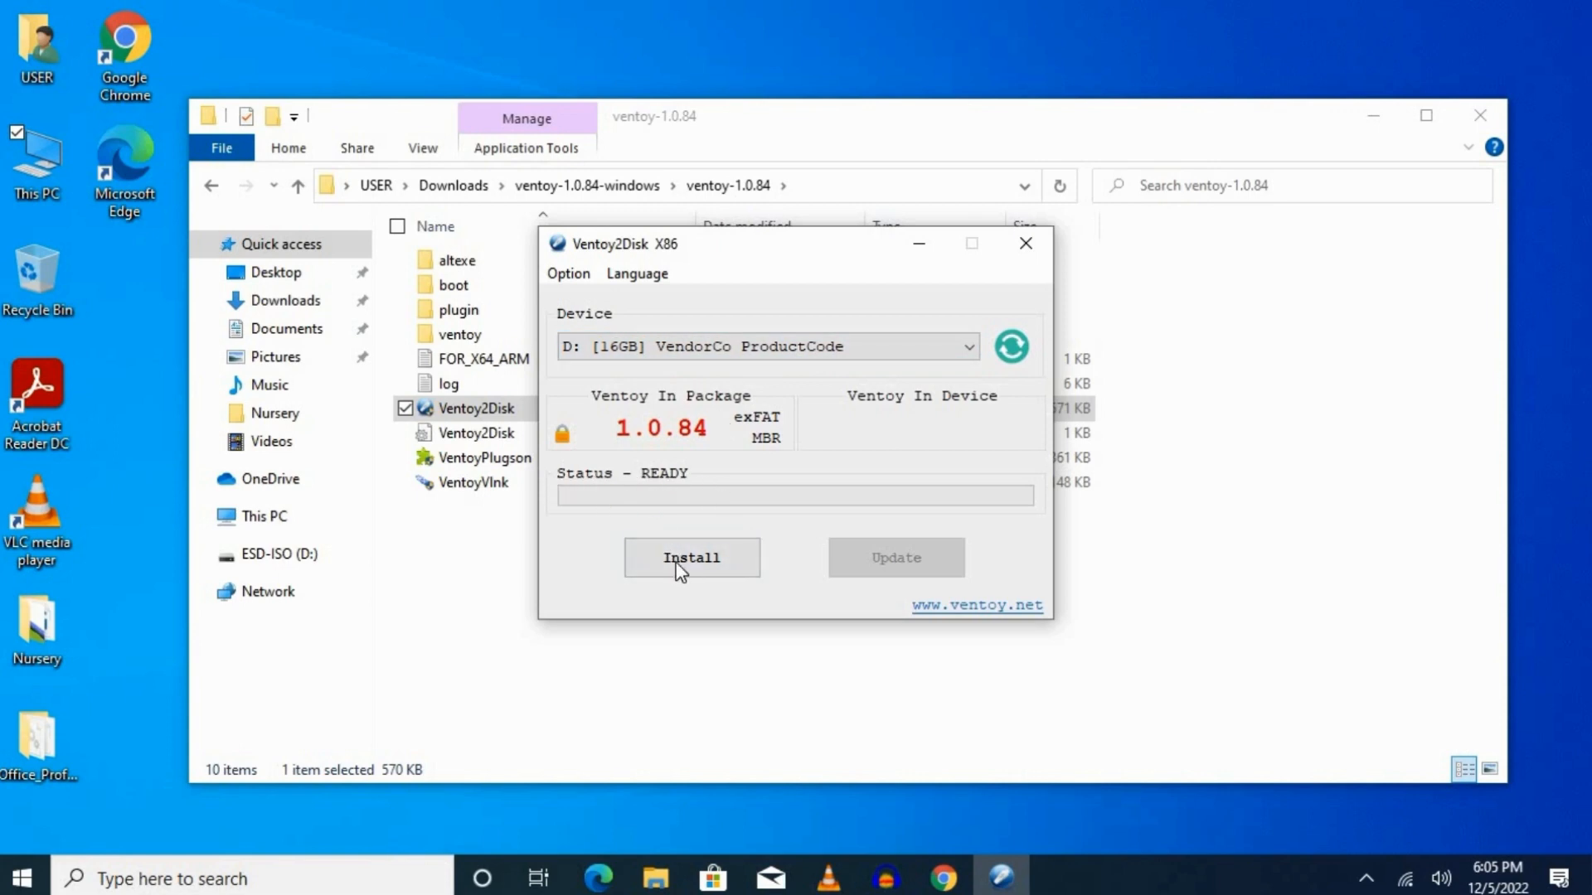
- Install Ventoy on the 16GB D: drive, accepting both format warnings, and close Ventoy2Disk once the installation ends
{"action": "left_click", "coordinate": [696, 557]}
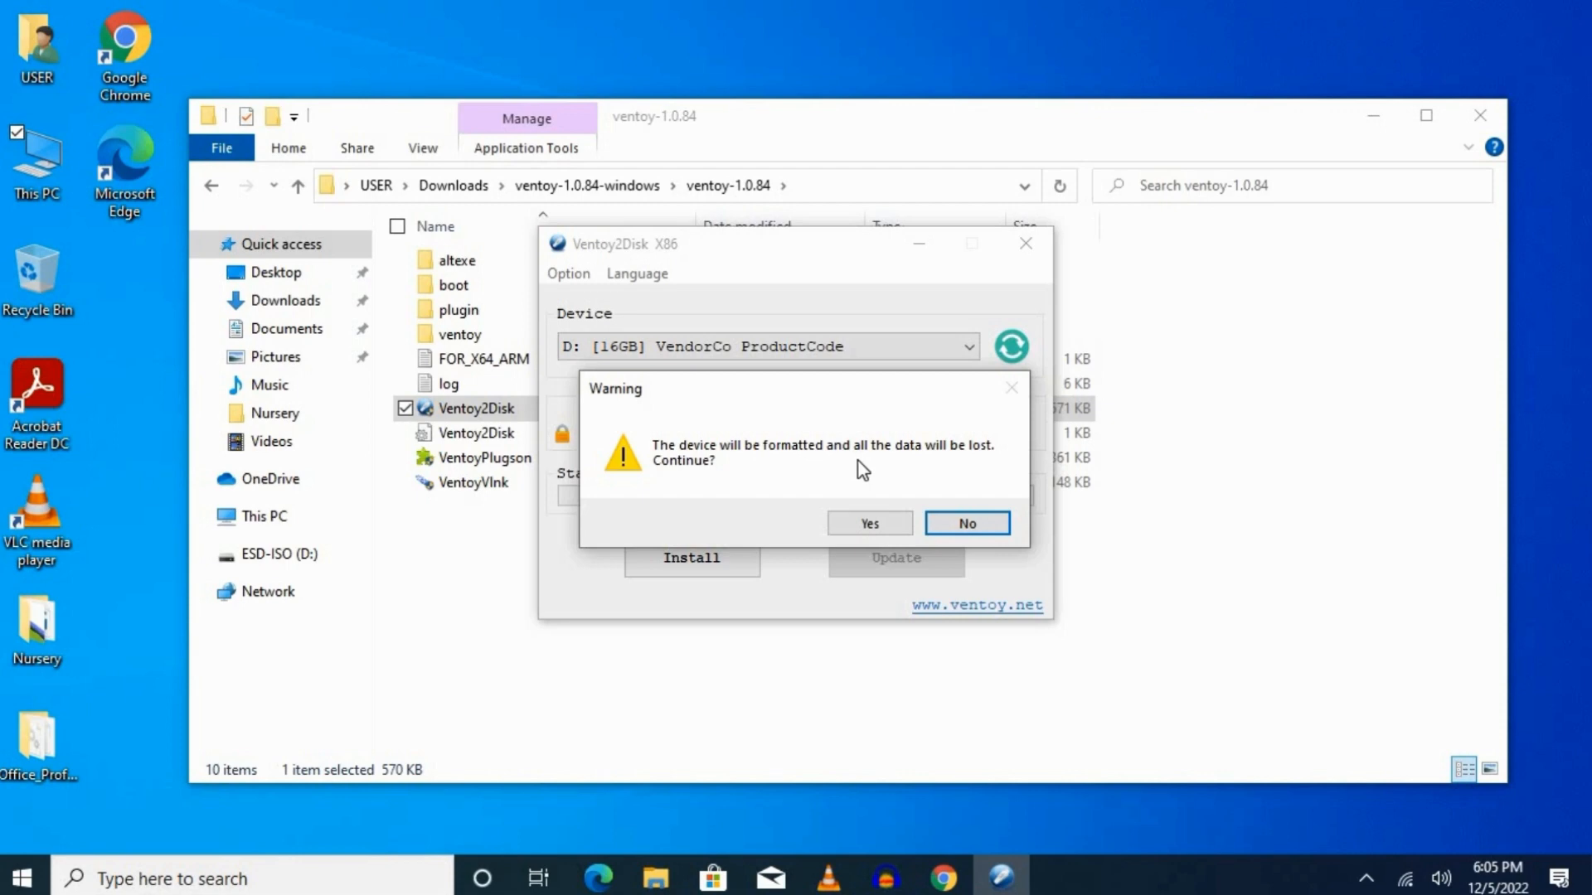
{"action": "left_click", "coordinate": [868, 525]}
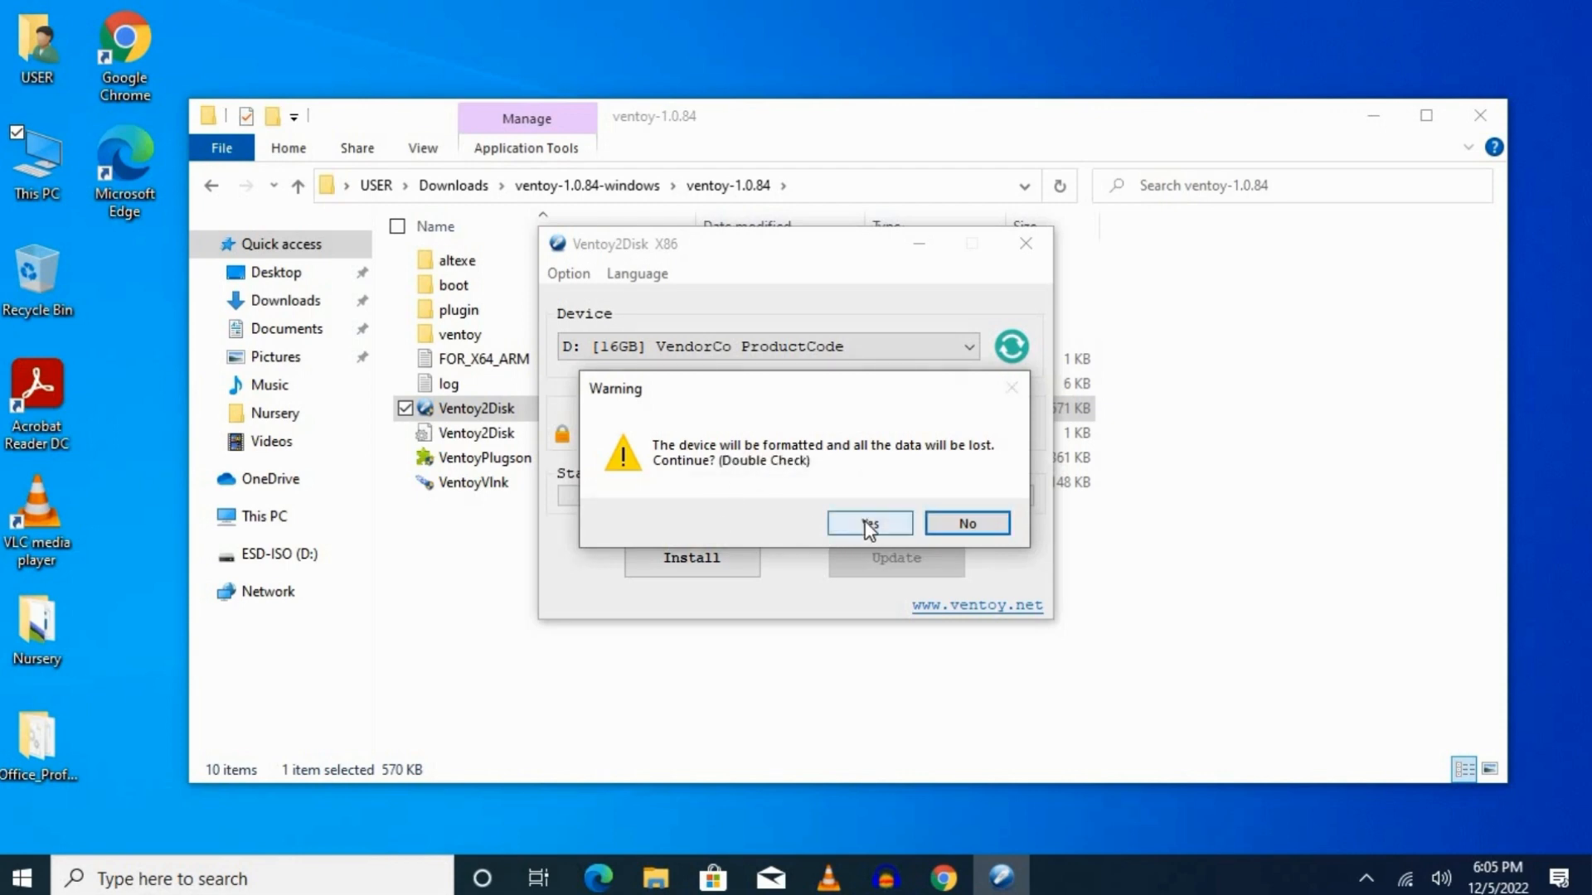
{"action": "left_click", "coordinate": [868, 525]}
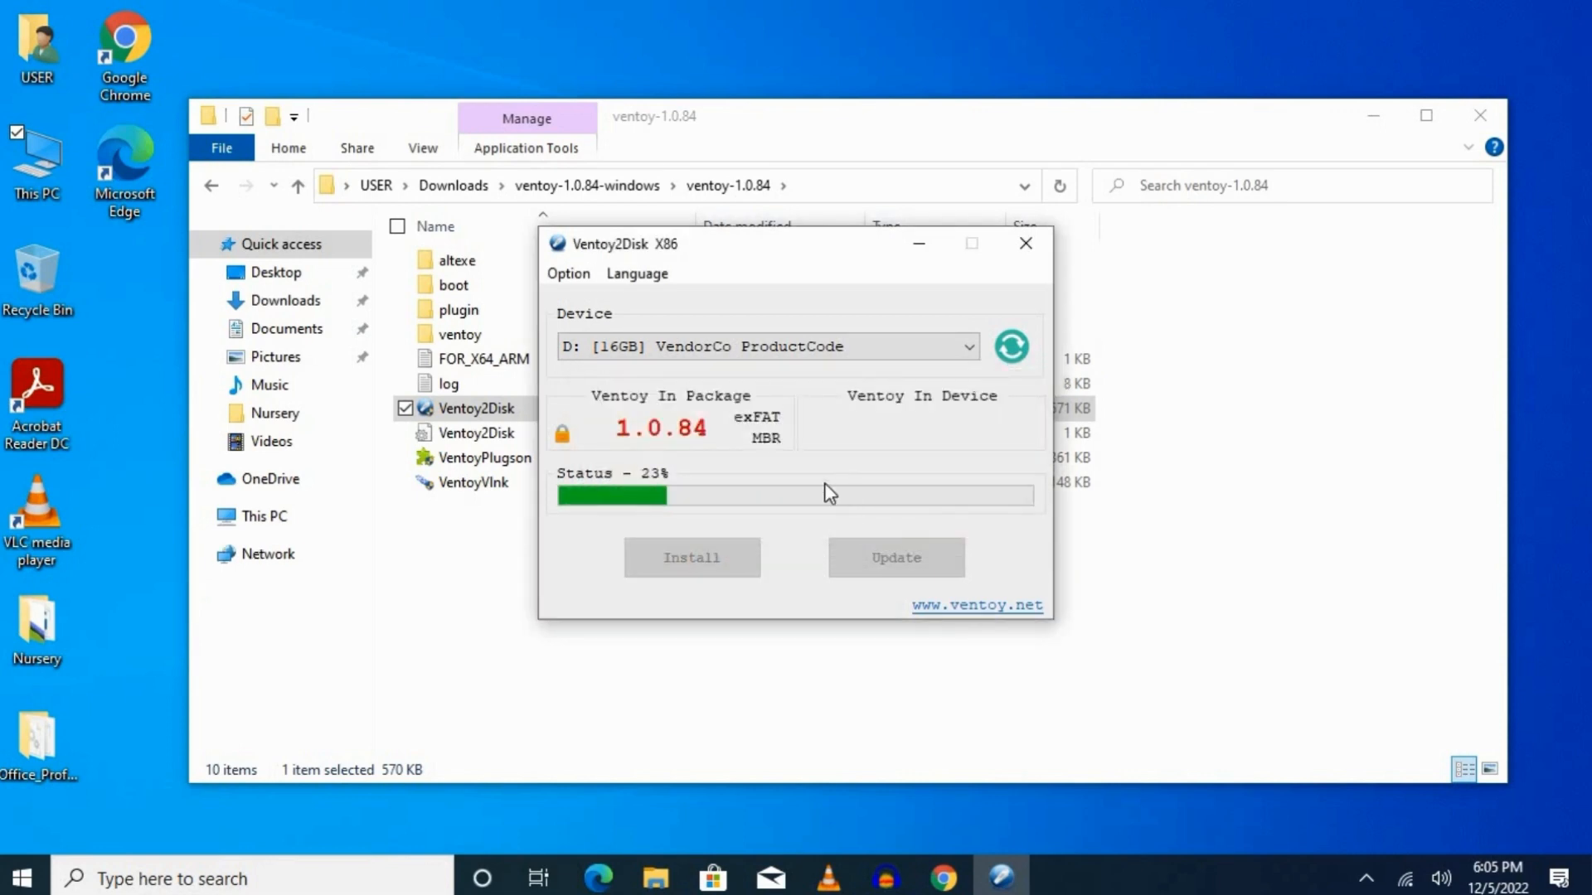
{"action": "left_click", "coordinate": [1379, 117]}
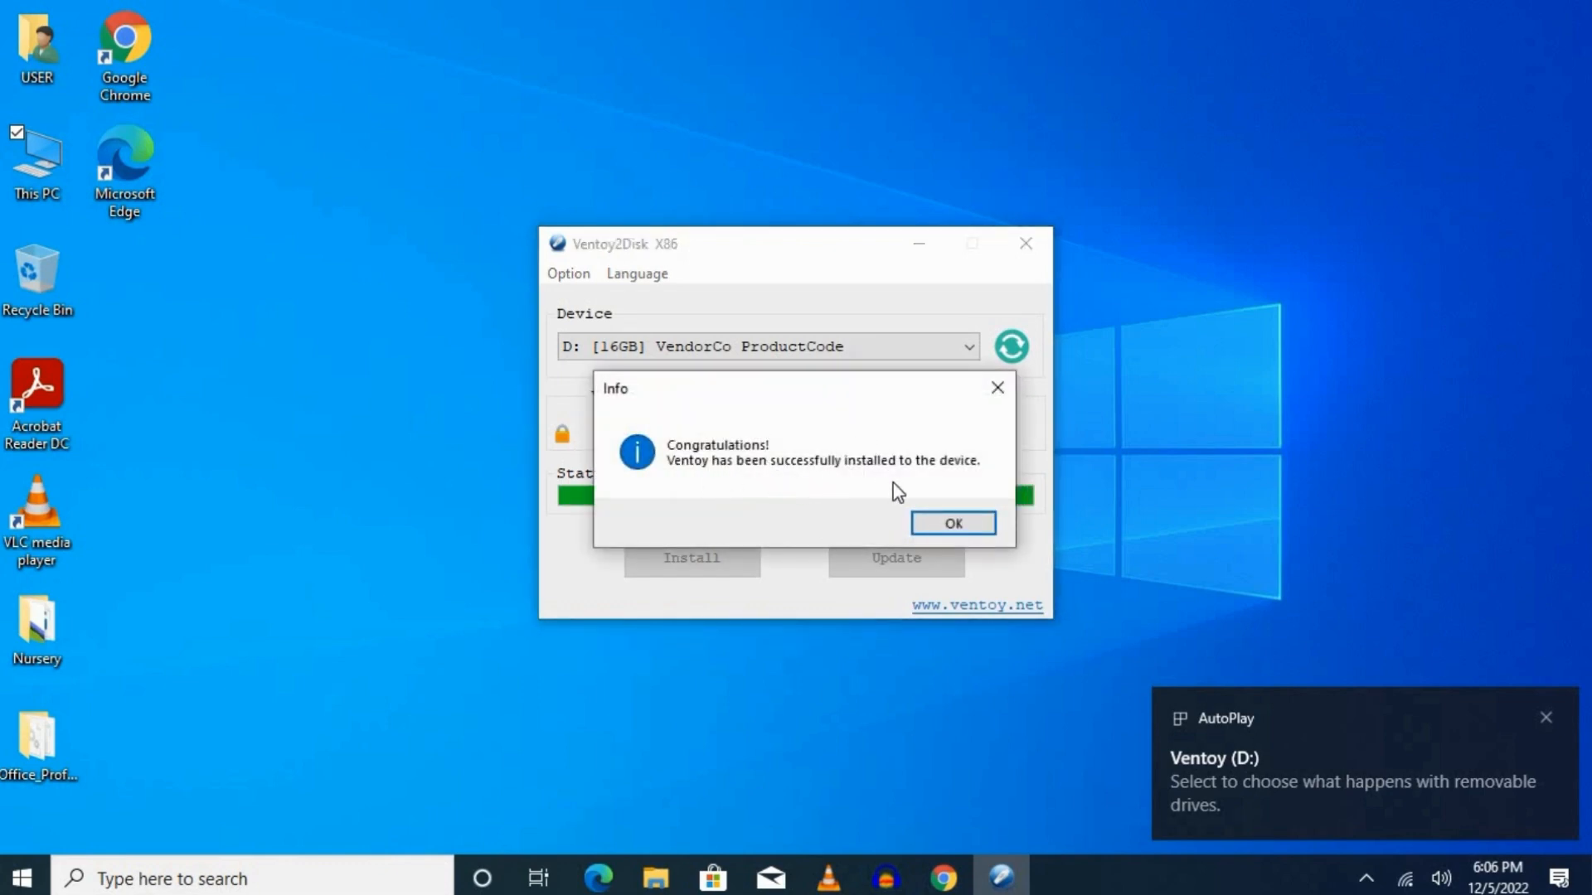
{"action": "left_click", "coordinate": [953, 524]}
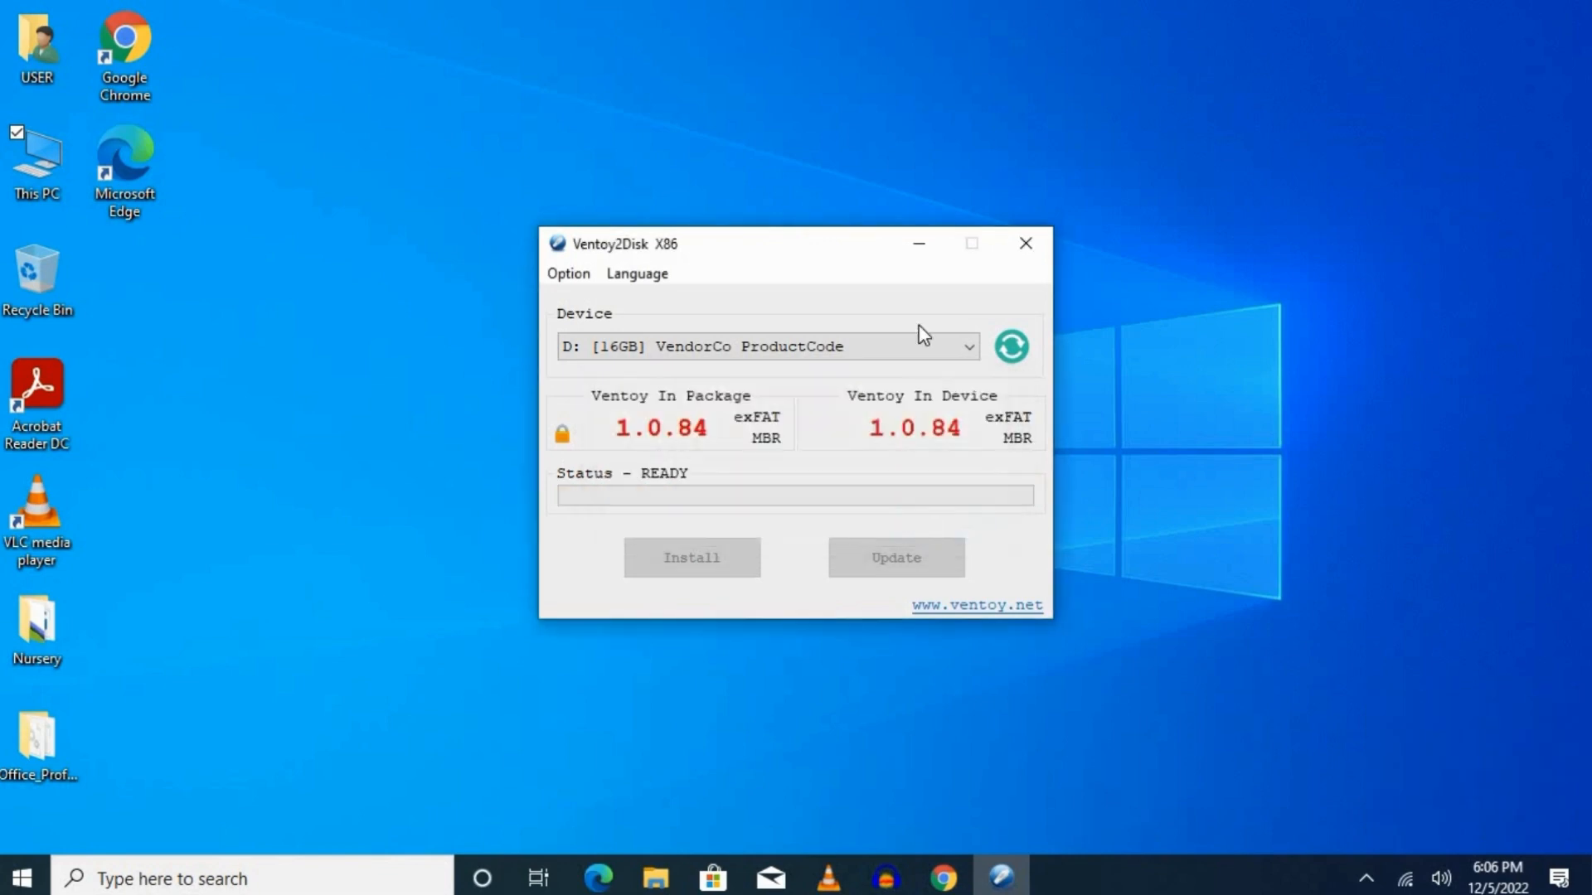
{"action": "left_click", "coordinate": [1028, 243]}
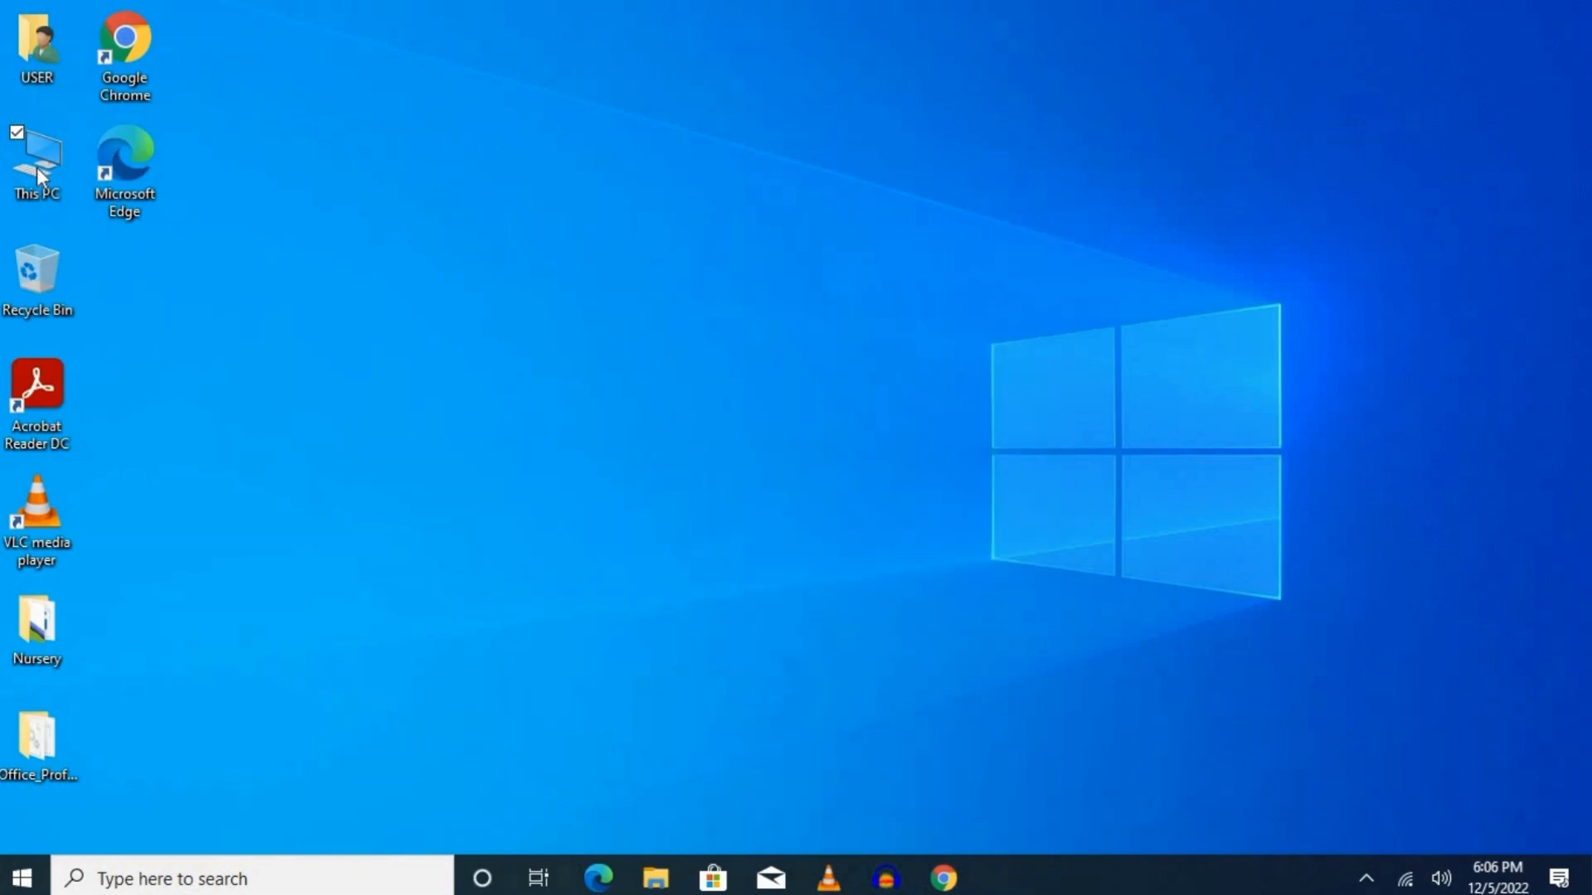
- Open the Ventoy (D:) drive from This PC and shift its window aside on the desktop
{"action": "double_click", "coordinate": [38, 170]}
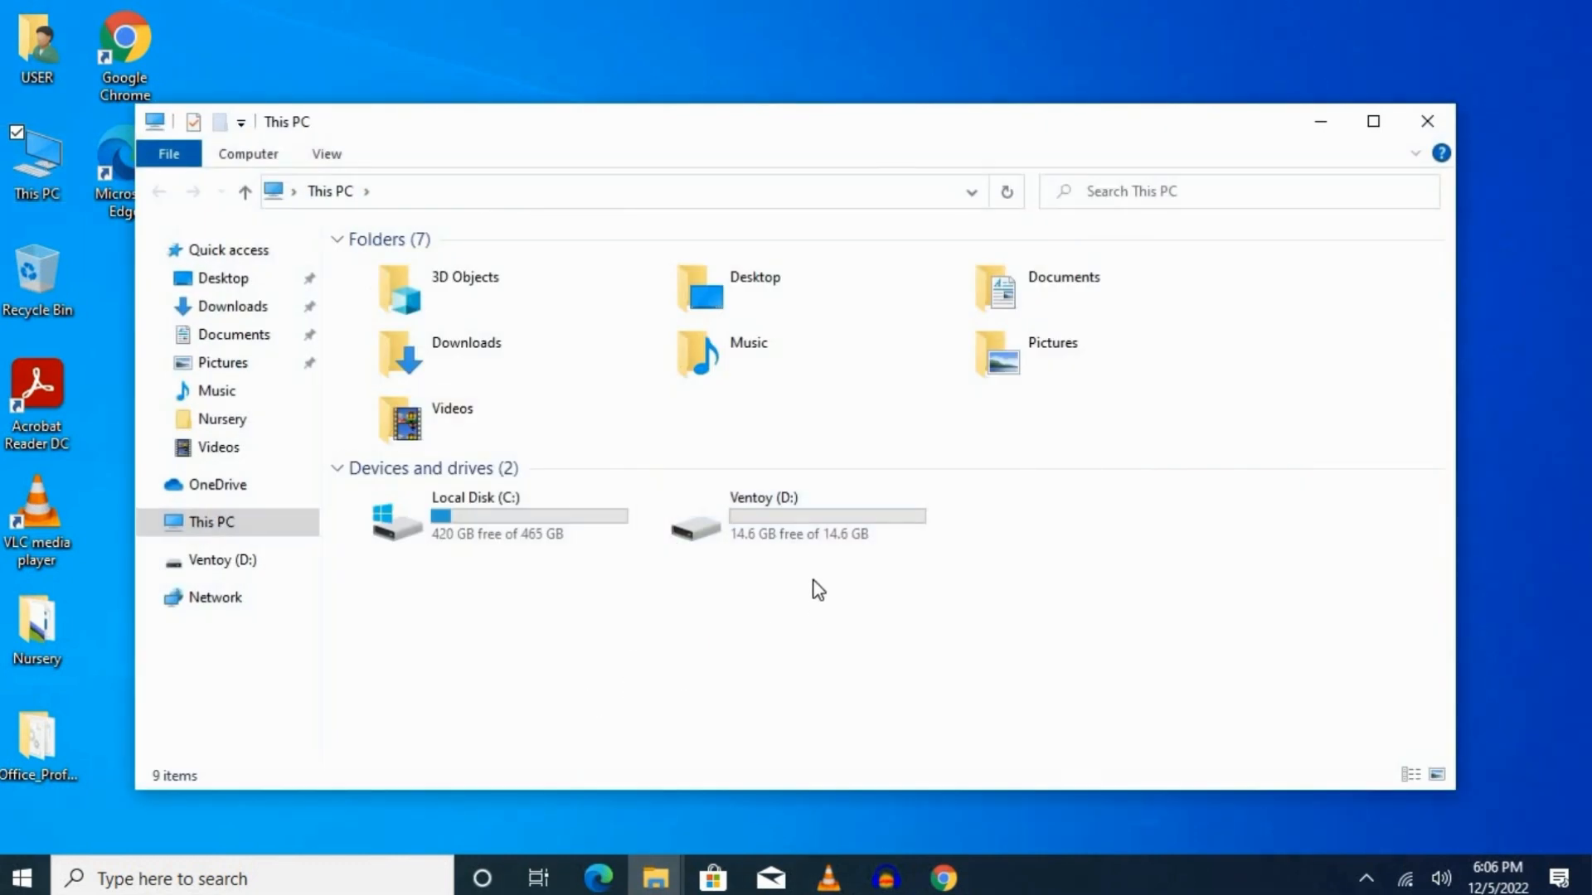
{"action": "left_click", "coordinate": [786, 513]}
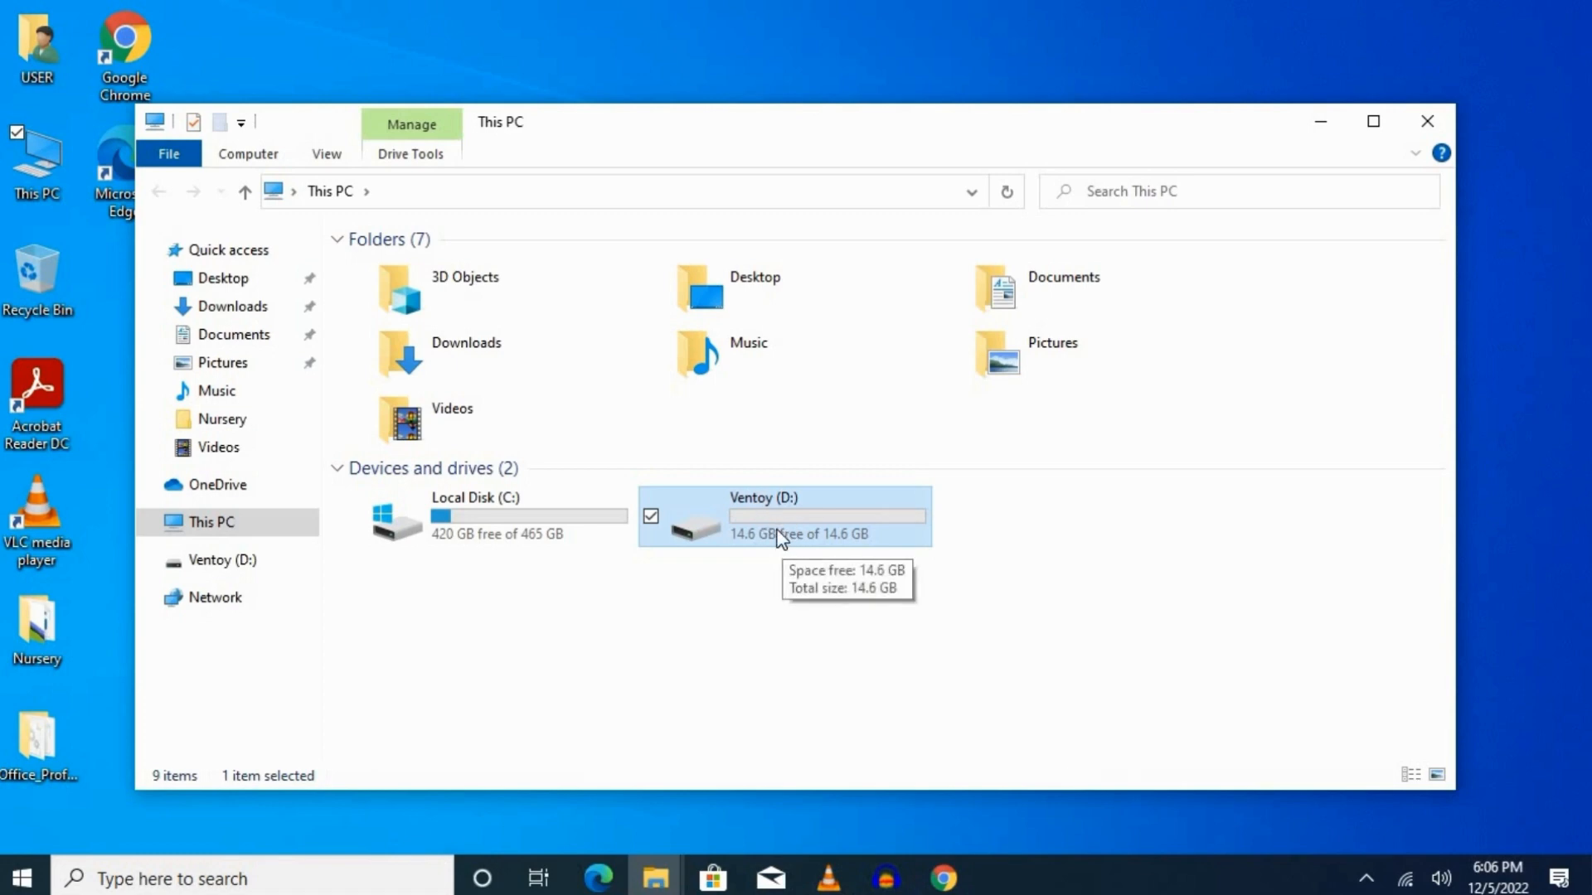
{"action": "double_click", "coordinate": [779, 533]}
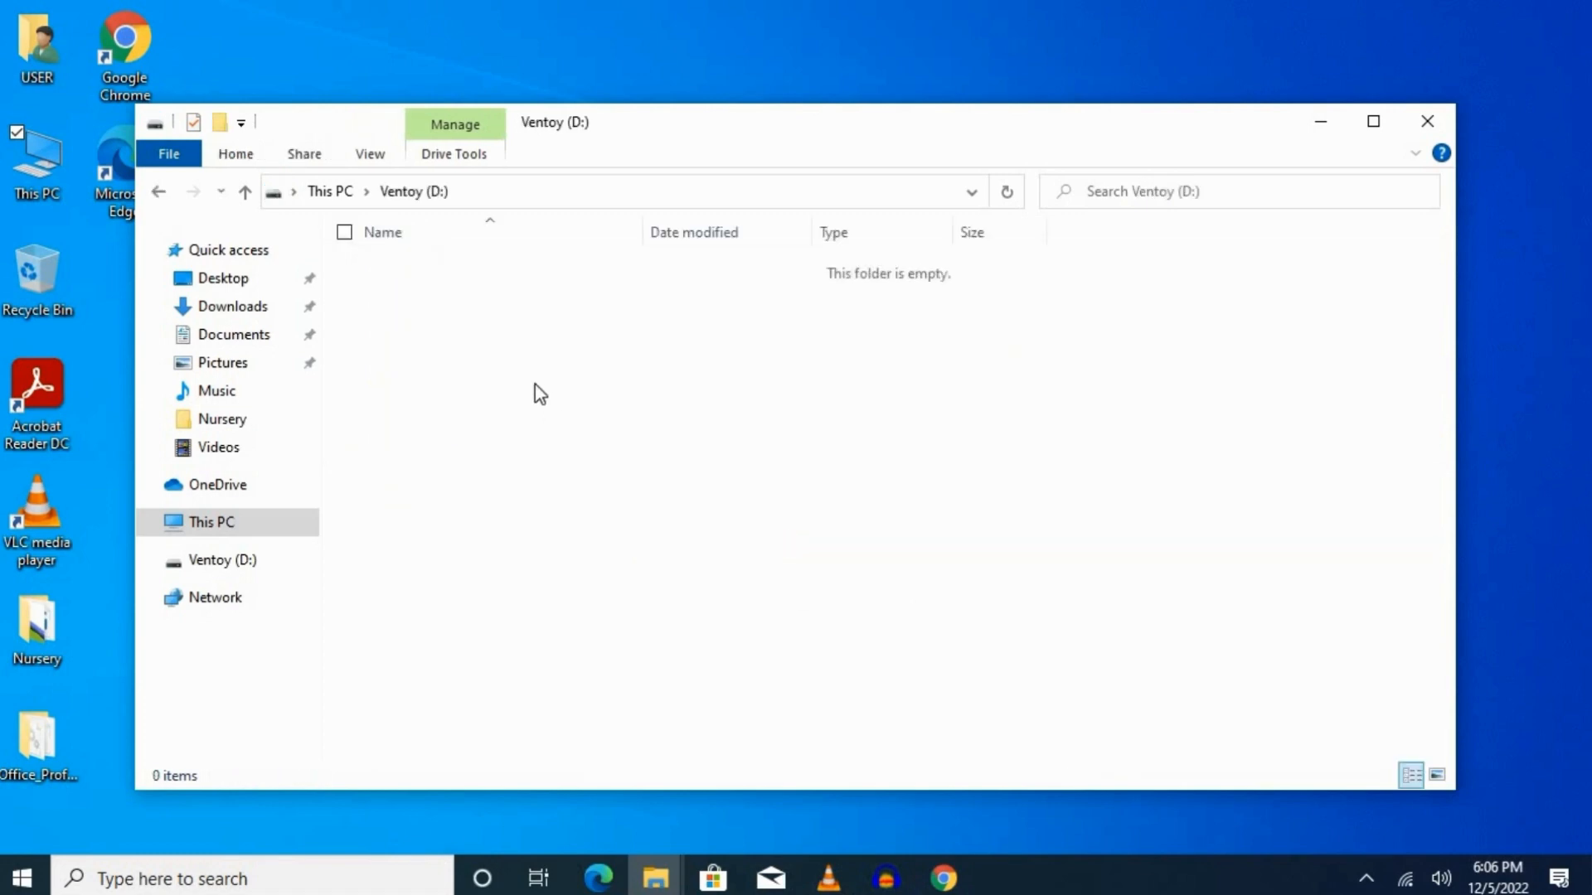
{"action": "left_click_drag", "start_coordinate": [671, 117], "coordinate": [797, 97]}
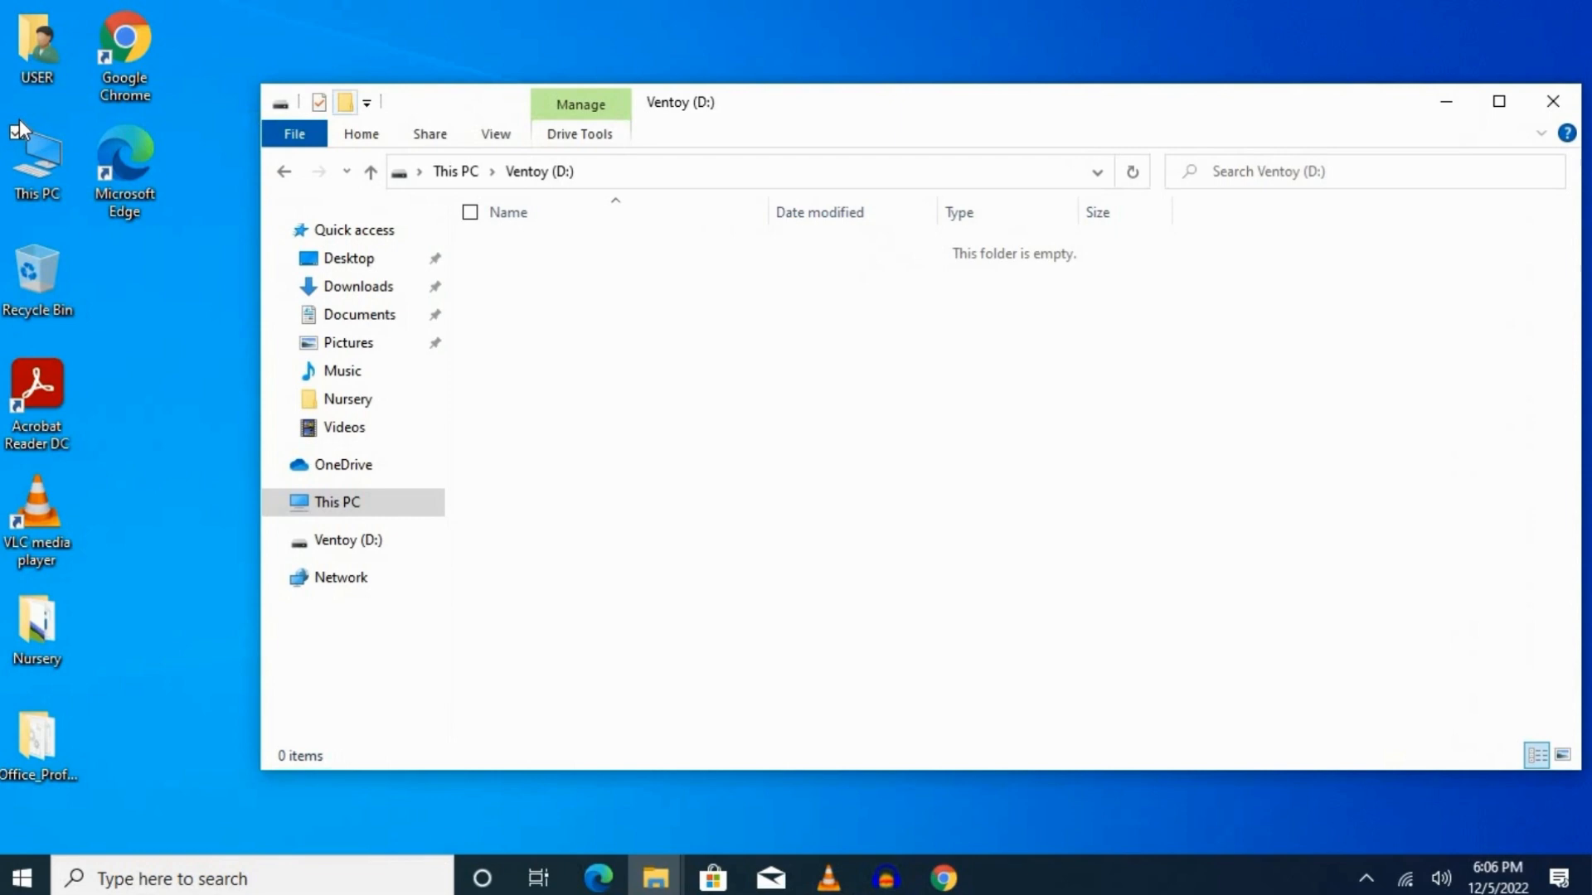
- Open the Downloads folder from the USER folder in a second window alongside the Ventoy (D:) window
{"action": "double_click", "coordinate": [42, 43]}
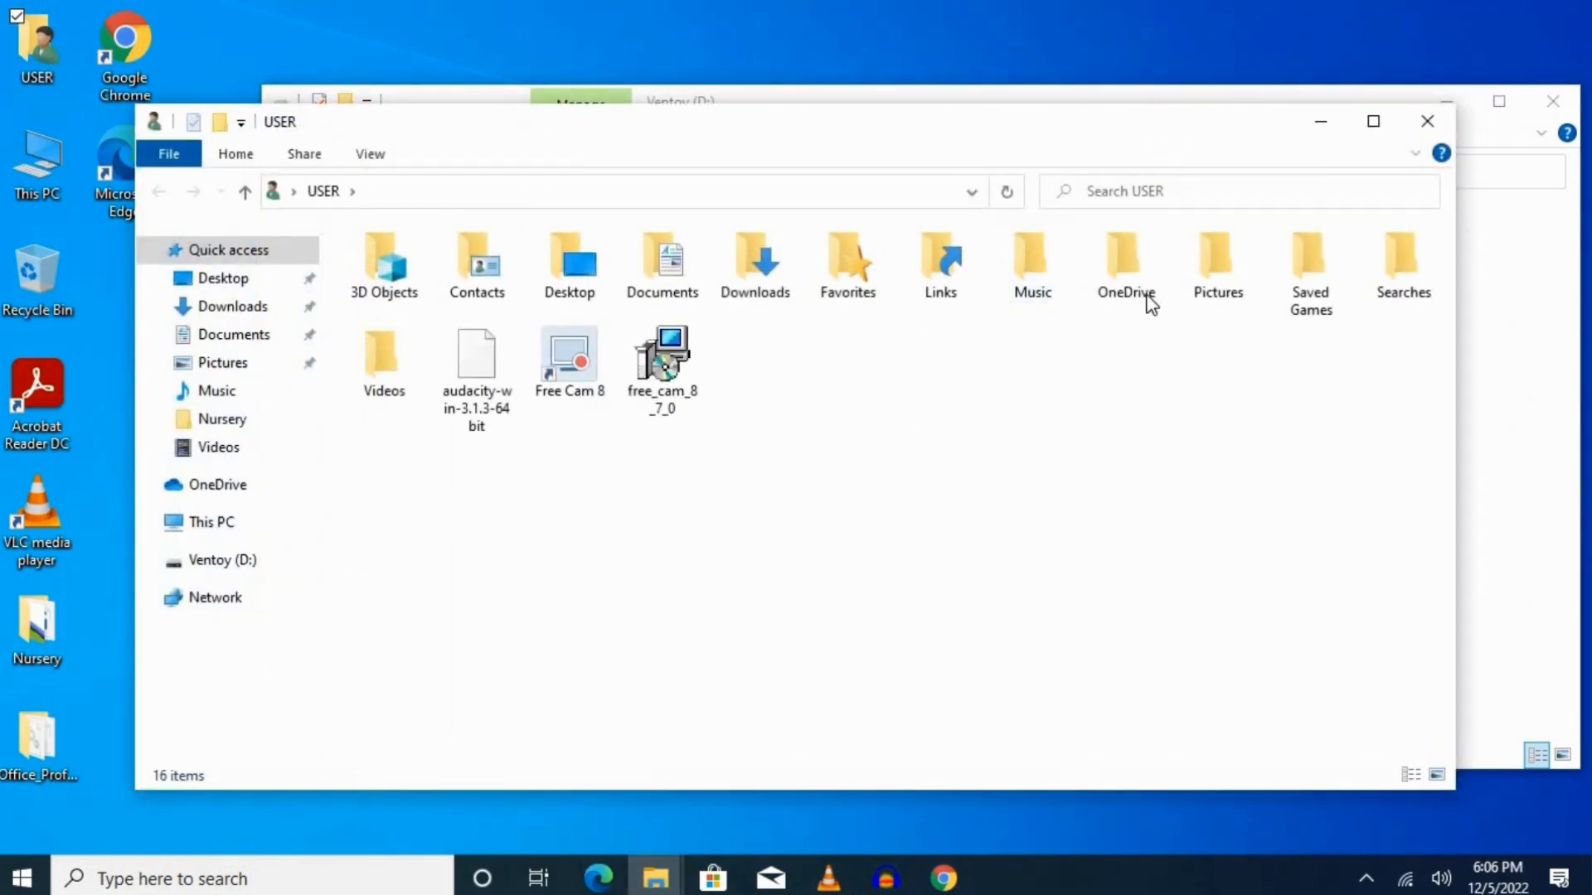
{"action": "left_click", "coordinate": [759, 275]}
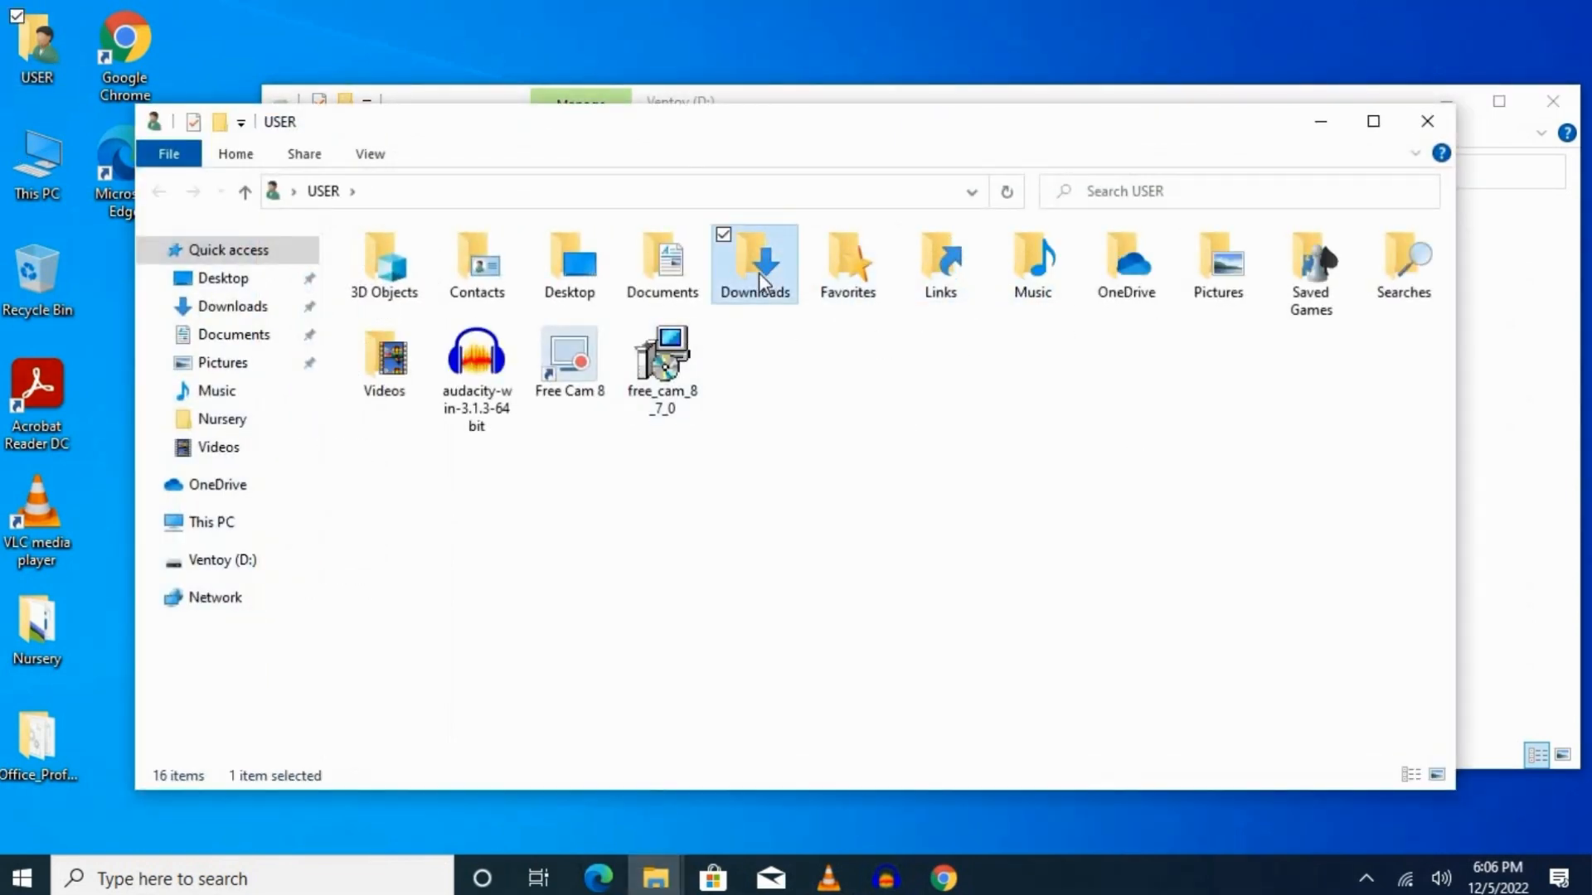
{"action": "double_click", "coordinate": [758, 272]}
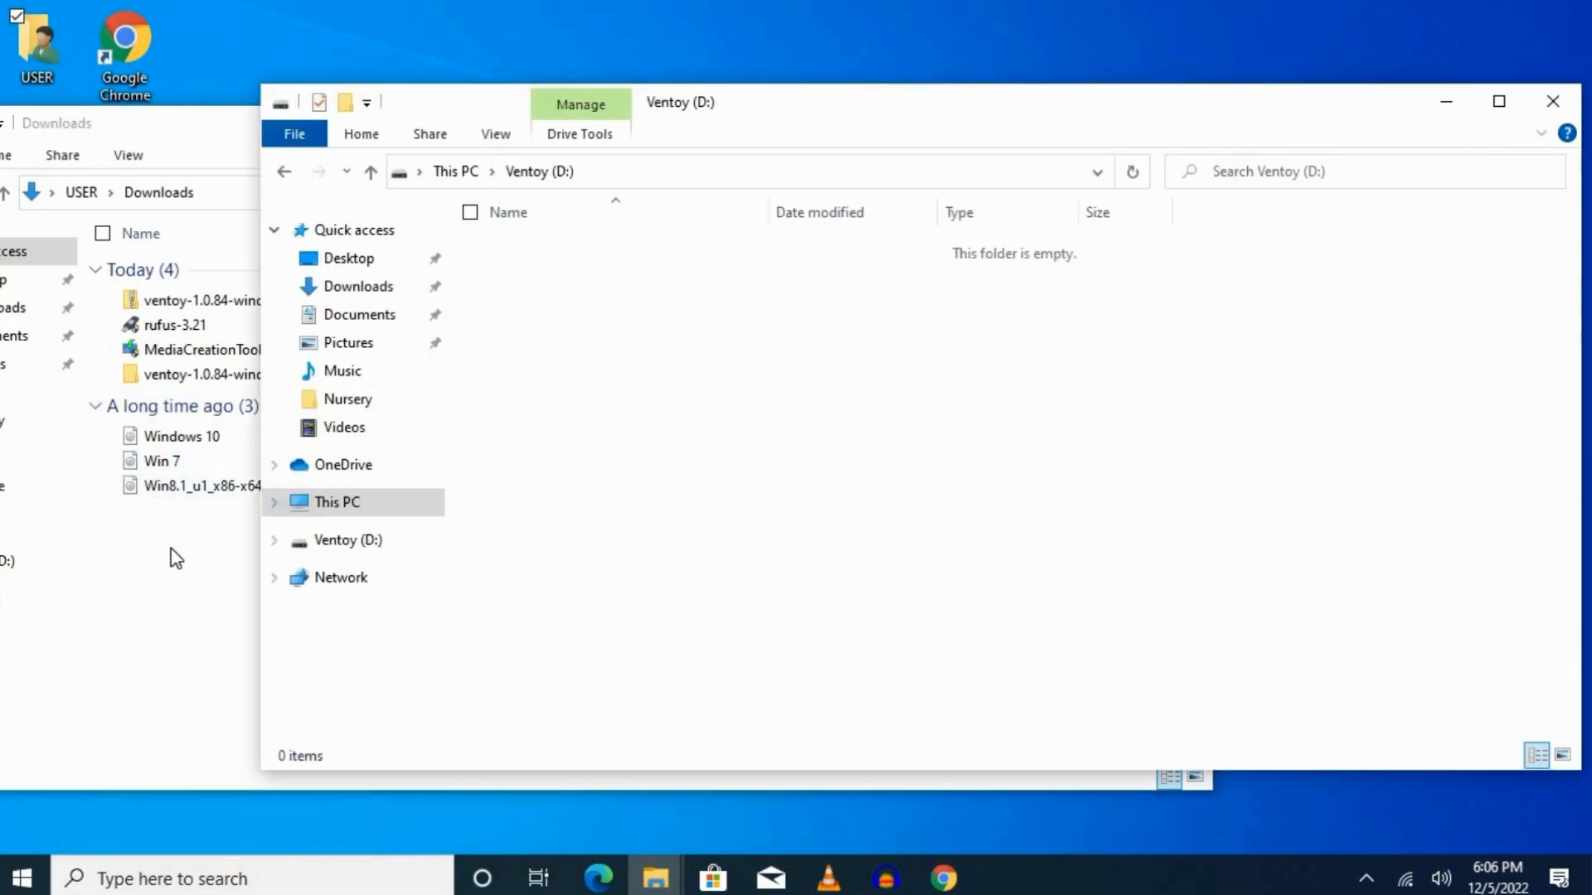
- Look over the Windows 10, Win 7 and Win8.1 disc image files in the Downloads folder
{"action": "left_click", "coordinate": [171, 558]}
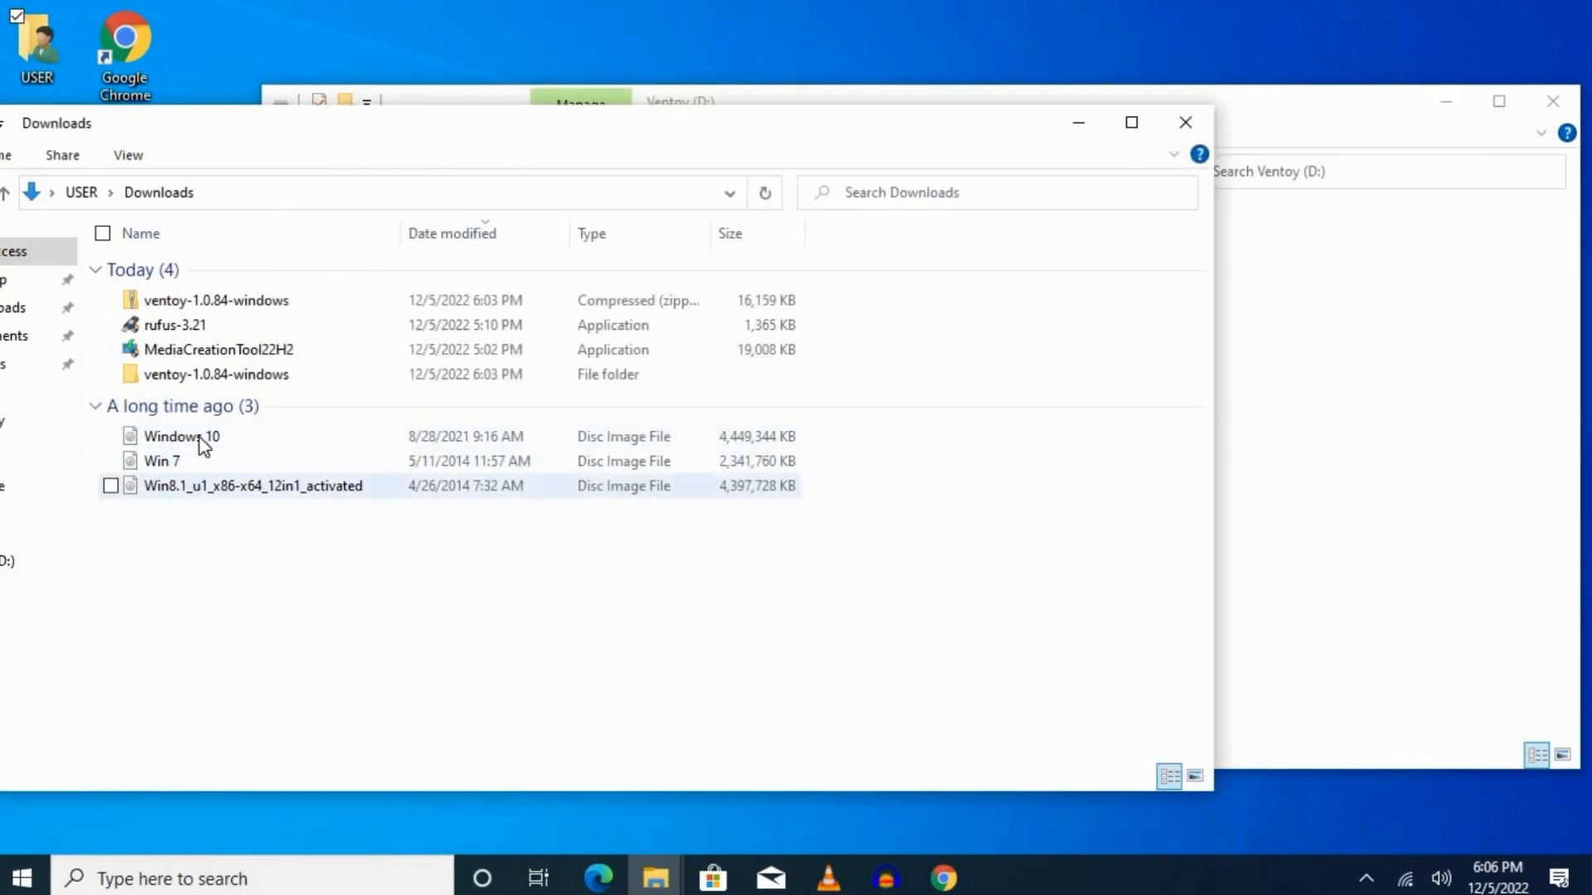
{"action": "left_click", "coordinate": [191, 437]}
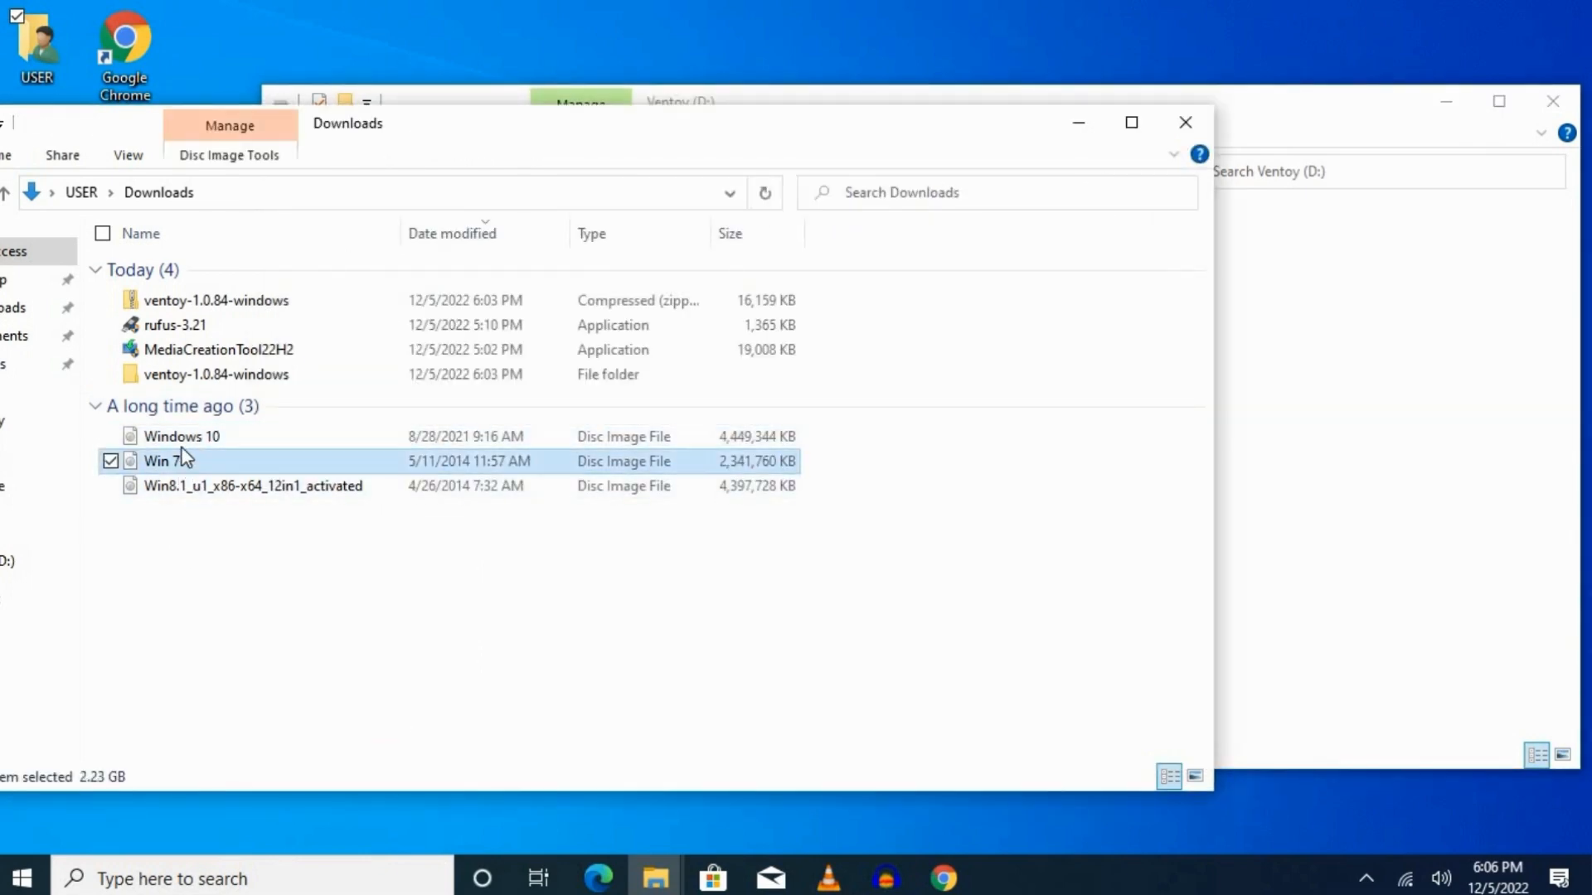
{"action": "left_click", "coordinate": [197, 488]}
{"action": "left_click", "coordinate": [212, 584]}
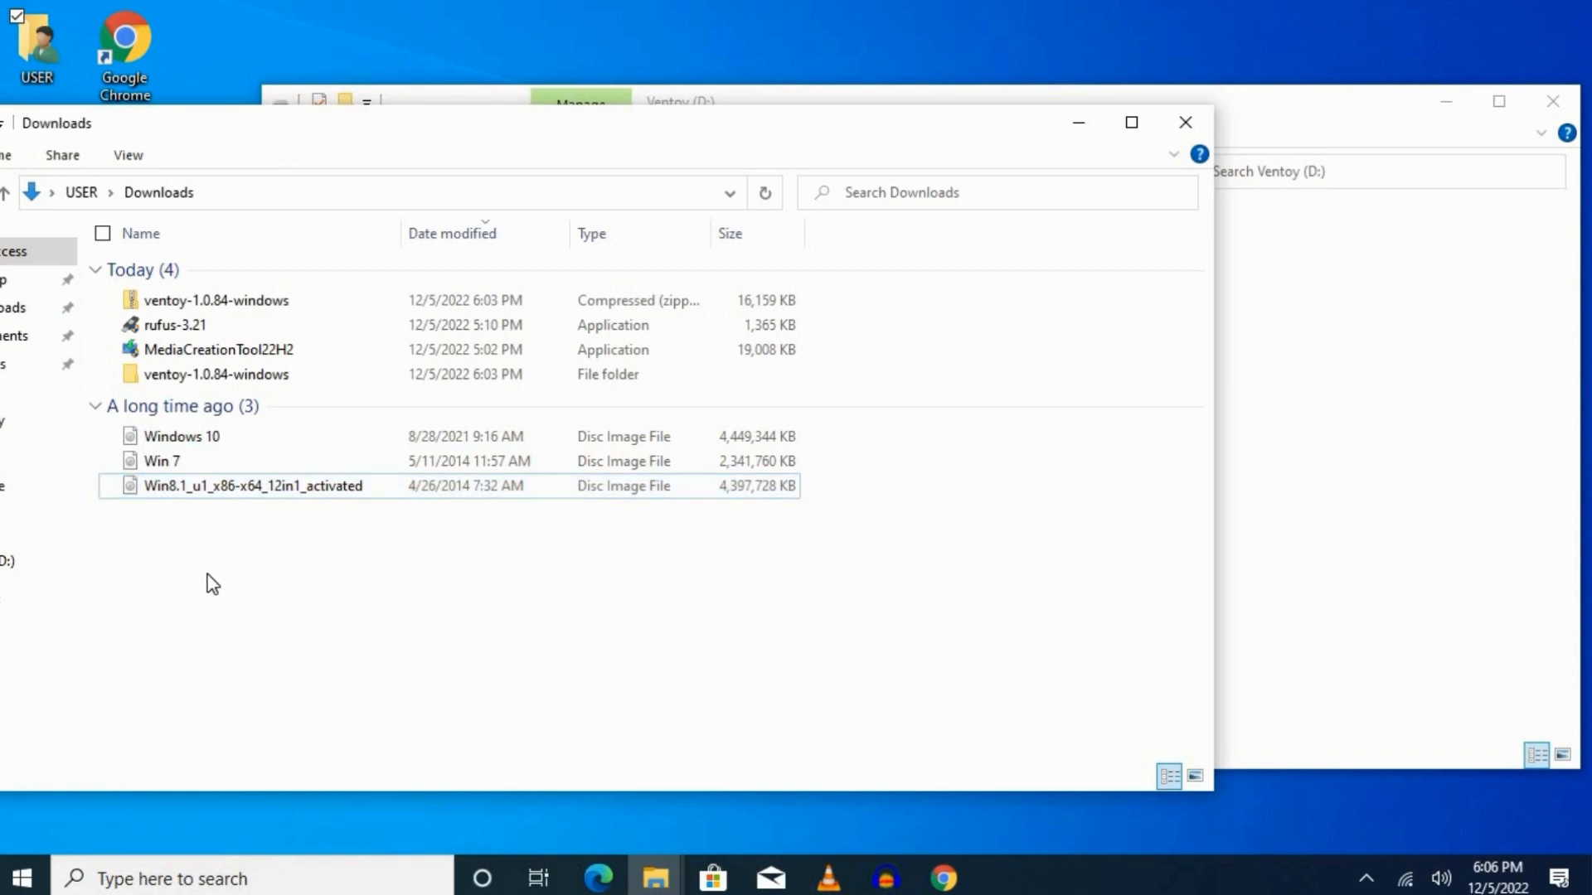
- Move the Ventoy (D:) window clear of the Downloads file names and select the three Windows disc images for copying to the drive
{"action": "left_click_drag", "start_coordinate": [1364, 93], "coordinate": [1519, 76]}
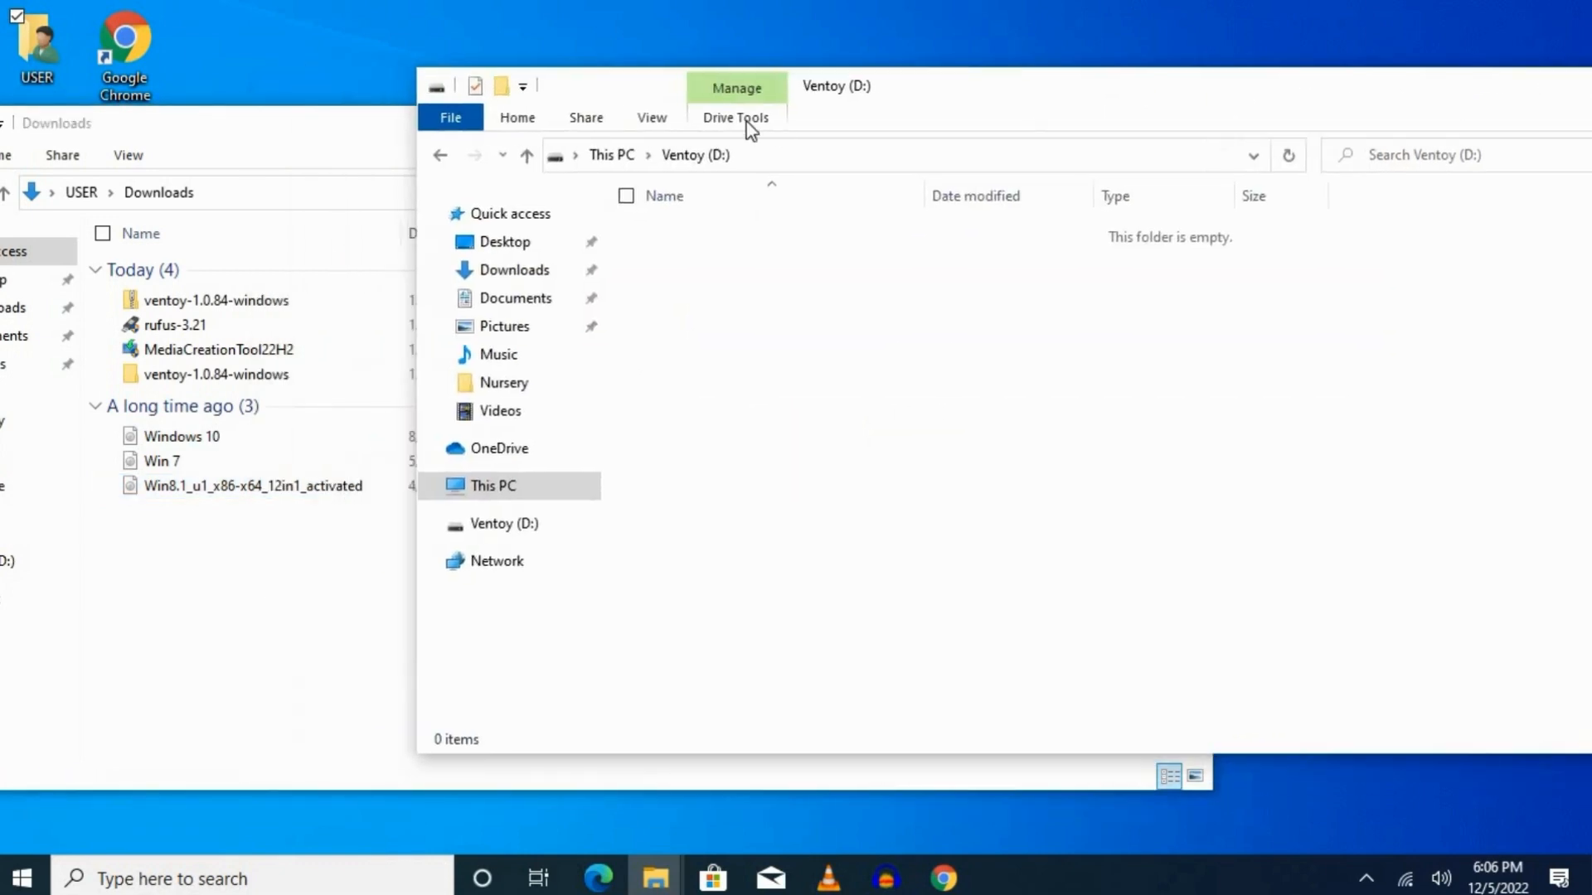
{"action": "left_click_drag", "start_coordinate": [1001, 78], "coordinate": [1237, 64]}
{"action": "left_click_drag", "start_coordinate": [277, 564], "coordinate": [1233, 403]}
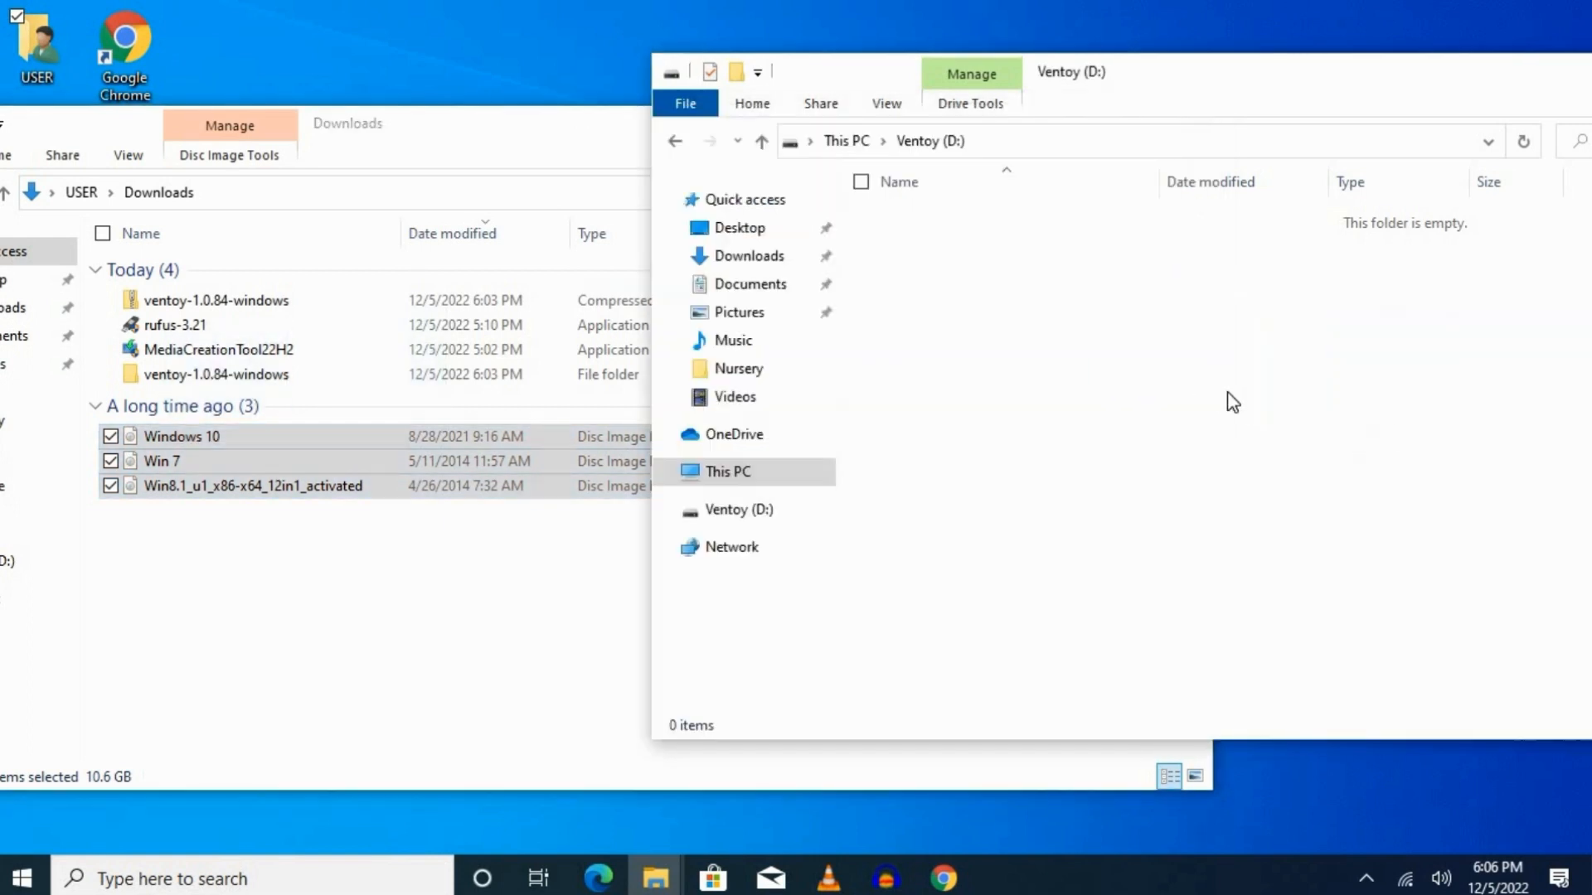